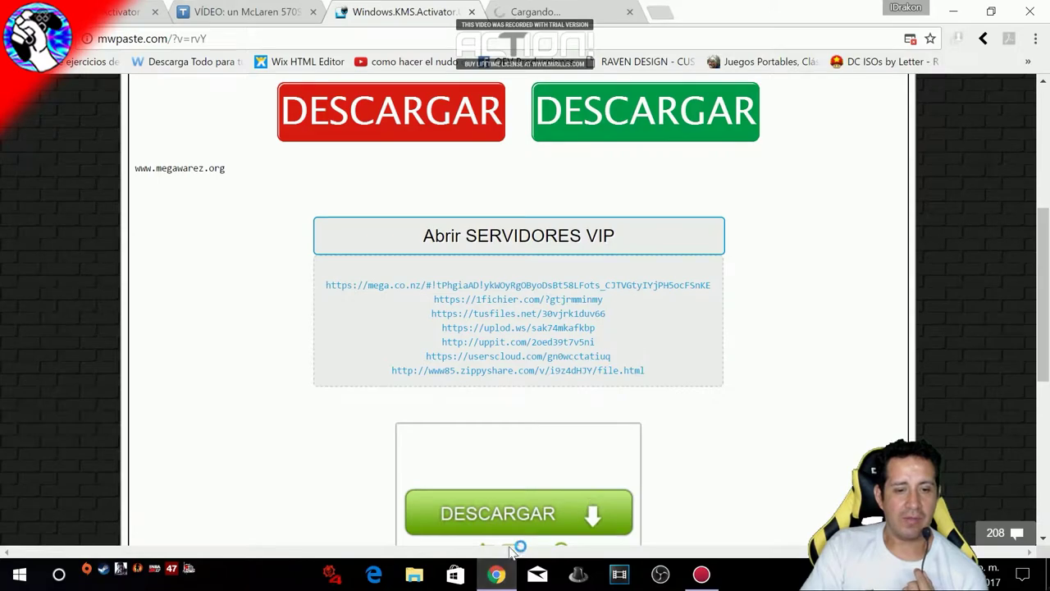
Bring up the MEGA download page and close the advertisement tab about the McLaren 570S video.
left_click(494, 573)
left_click(497, 574)
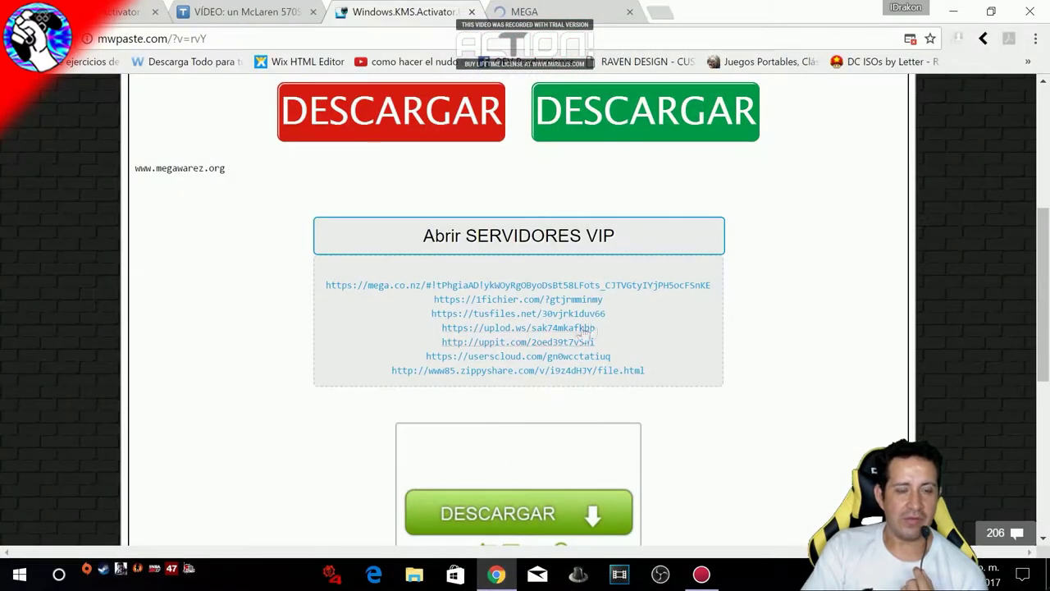
left_click(595, 9)
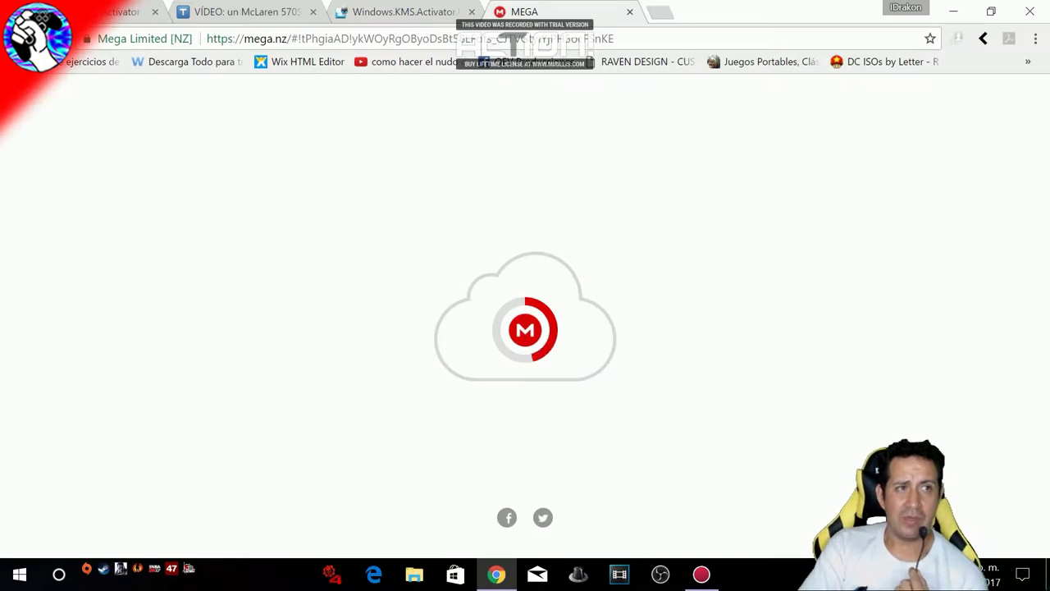
left_click(240, 8)
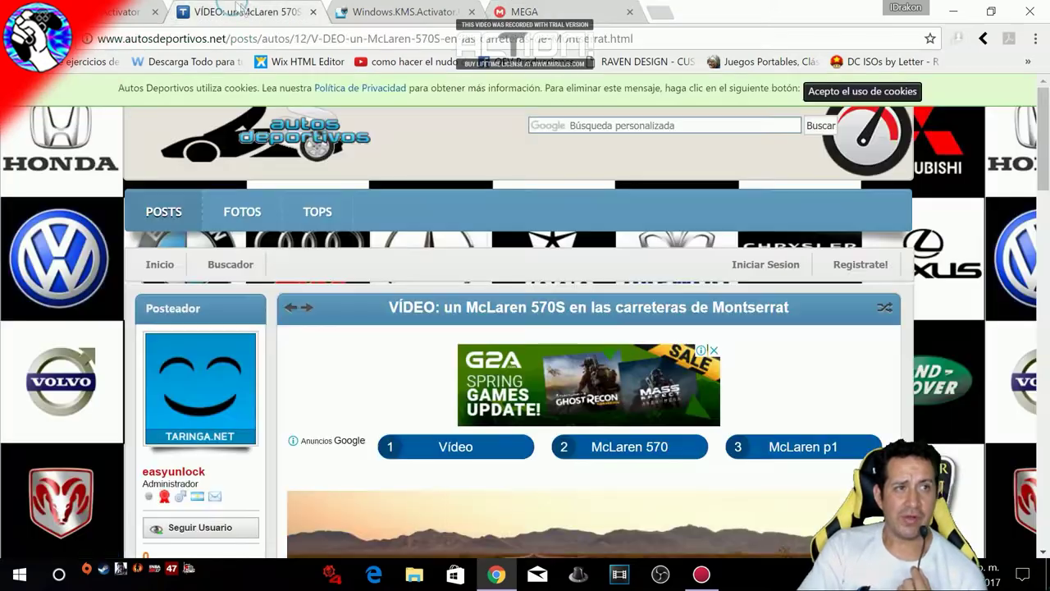
left_click(314, 13)
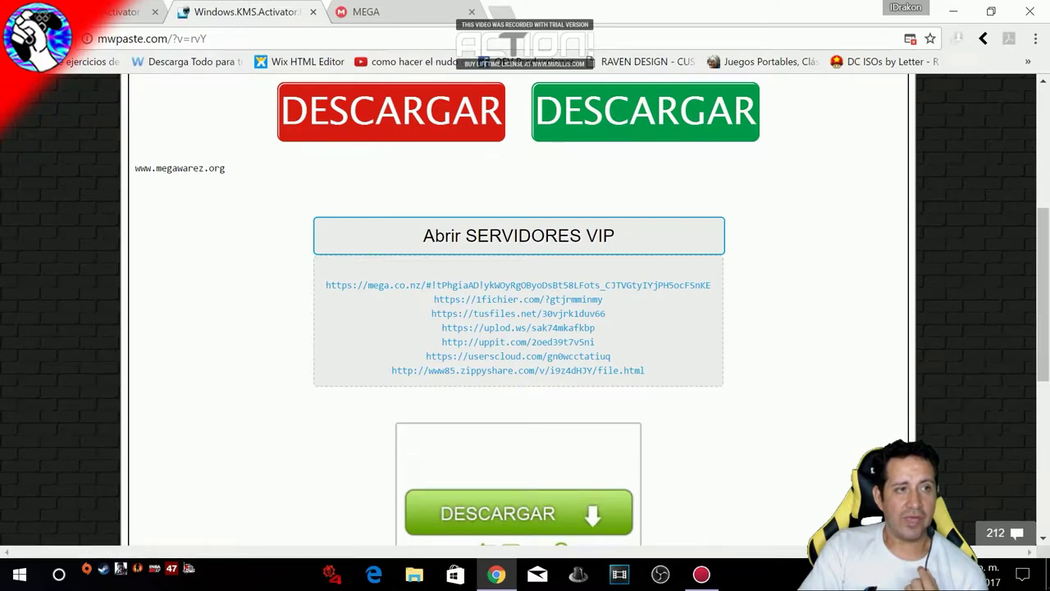
Copy the archive password shown above the server links on the mwpaste.com page.
left_click_drag(150, 168, 225, 168)
right_click(207, 165)
left_click(242, 175)
Download ACT33-MW.rar from MEGA with the browser and close the MEGA page once it completes.
left_click(414, 15)
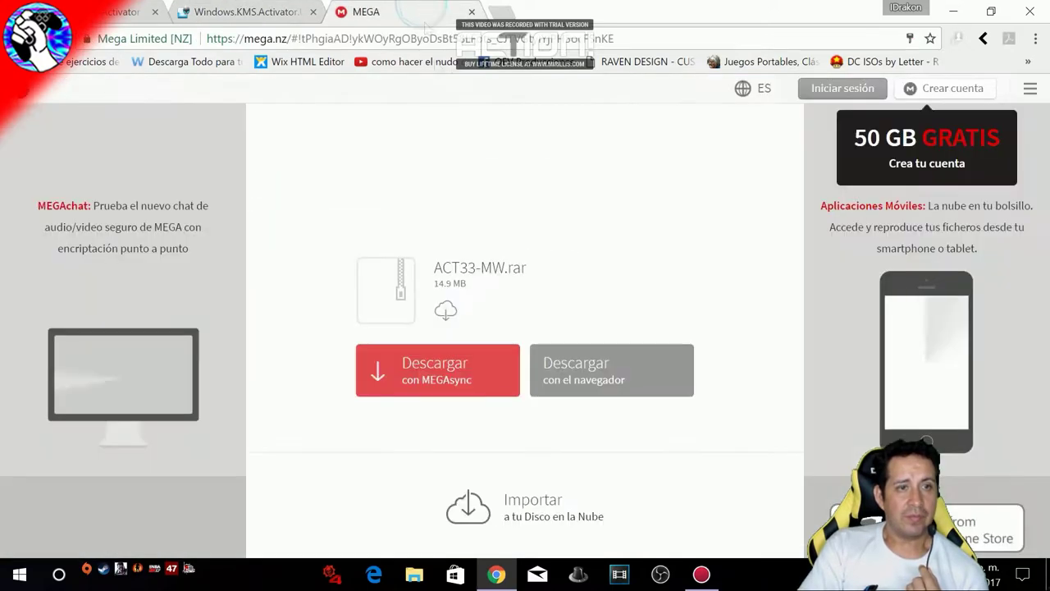
left_click(615, 380)
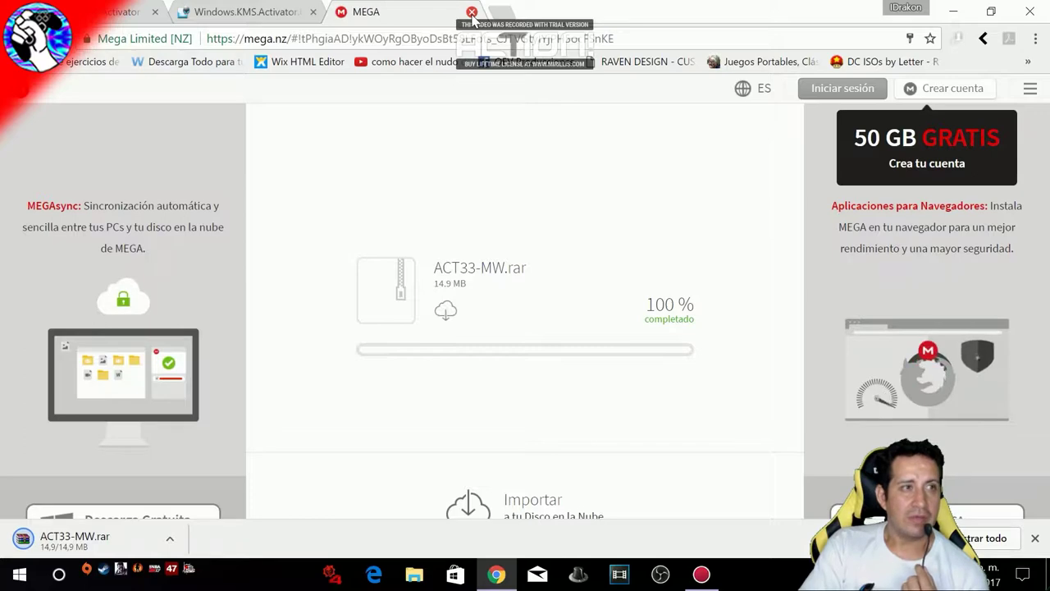
left_click(472, 13)
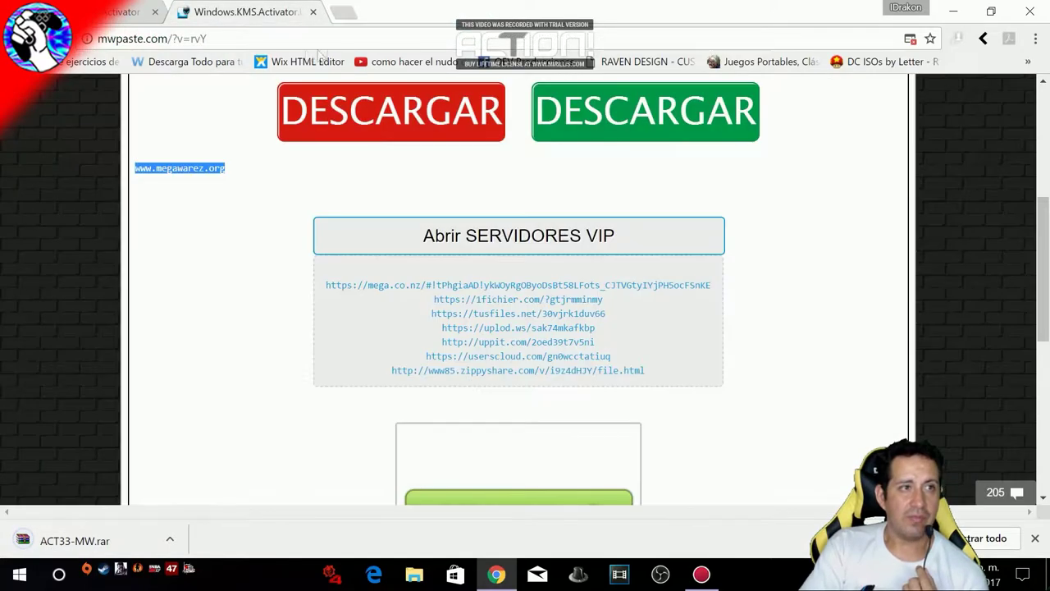
Close the megawarez.org article page, leaving the mwpaste.com page open.
left_click(123, 11)
scroll(213, 238, "up", 4)
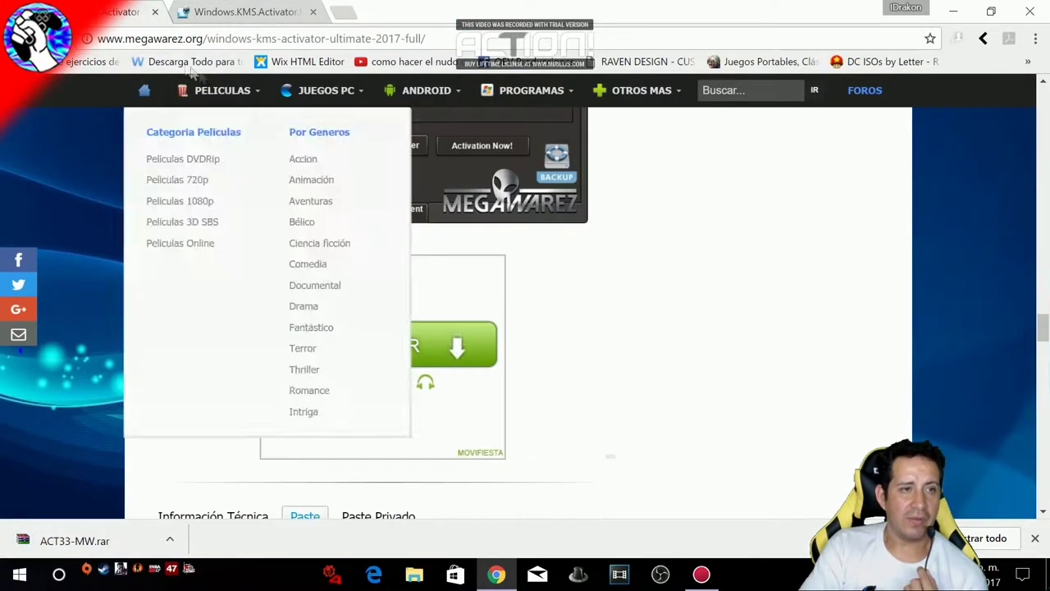
left_click(155, 12)
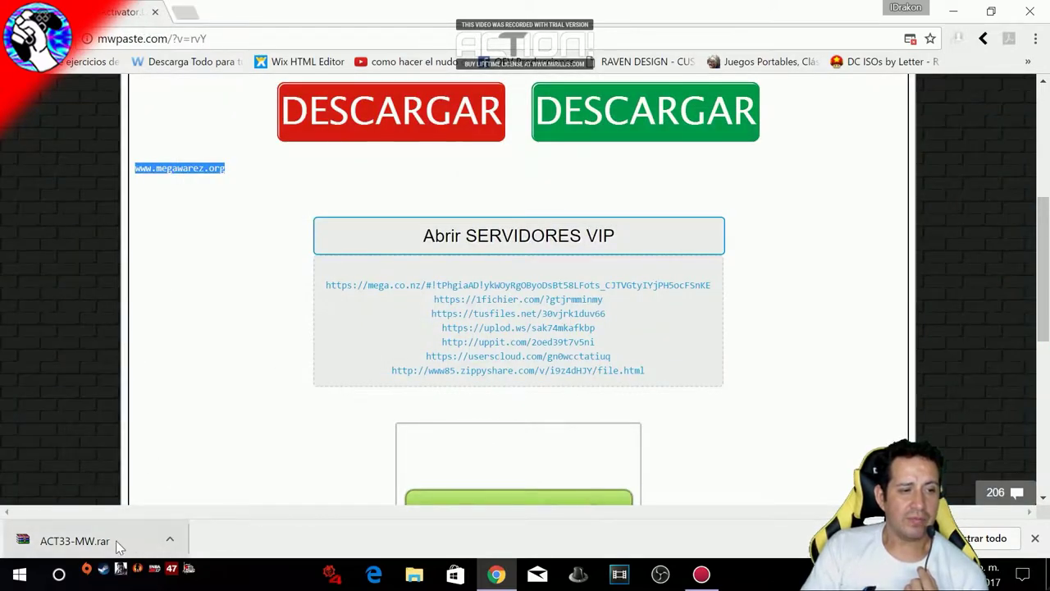
Show the downloaded ACT33-MW.rar in its folder and delete the lws280 application there.
right_click(117, 541)
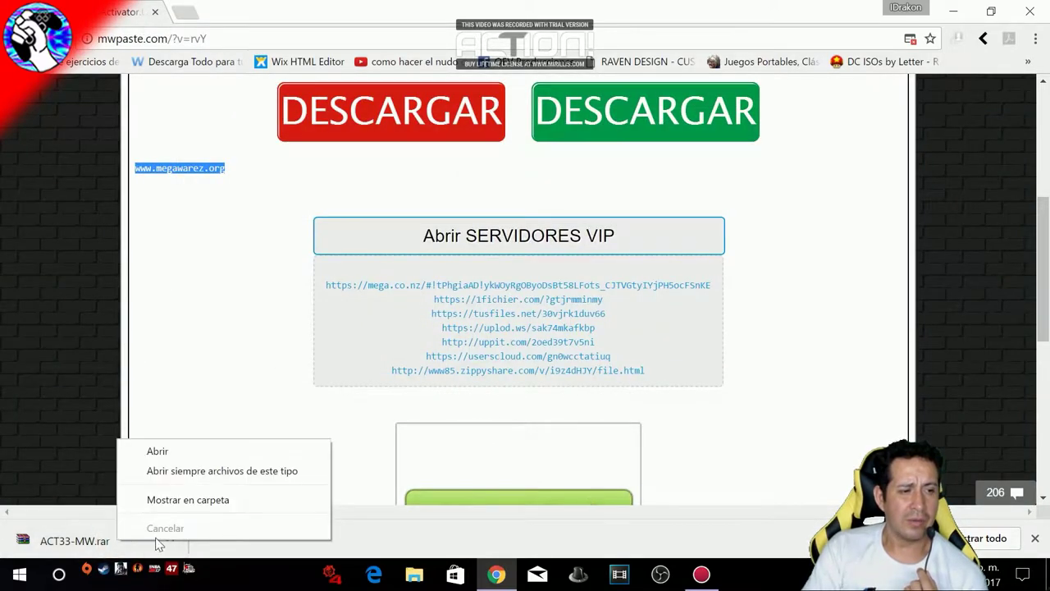
left_click(185, 499)
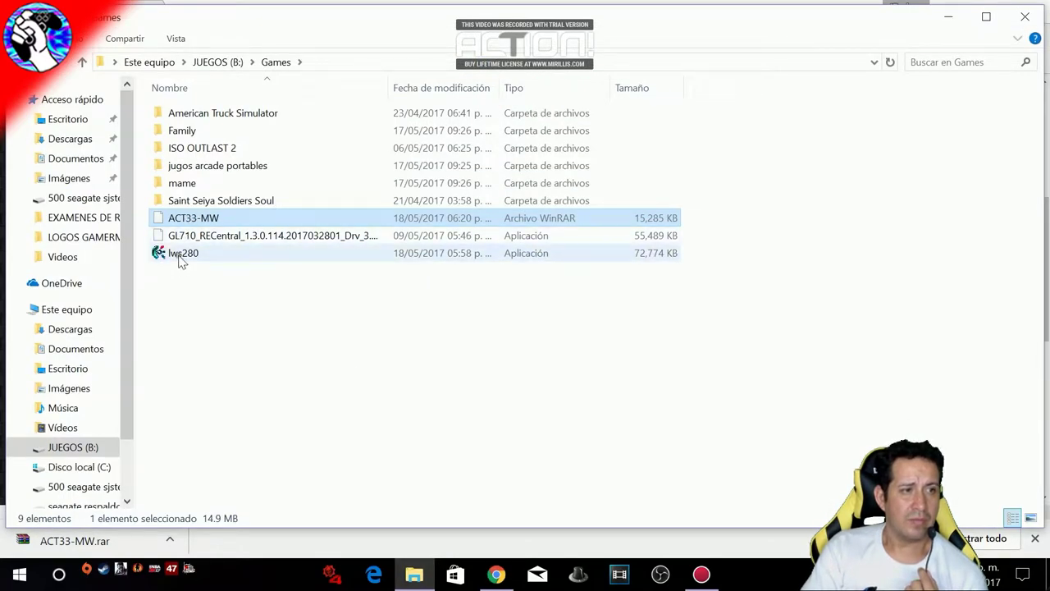
right_click(182, 254)
left_click(228, 504)
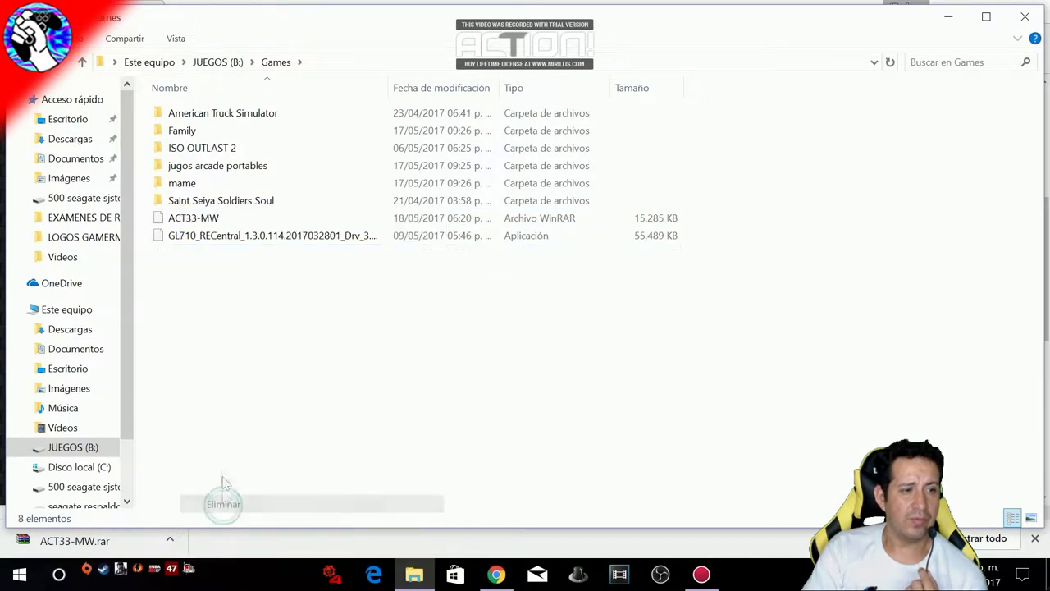
Extract the ACT33-MW archive into the current Games folder, pasting the copied archive password when requested.
left_click(200, 219)
right_click(200, 220)
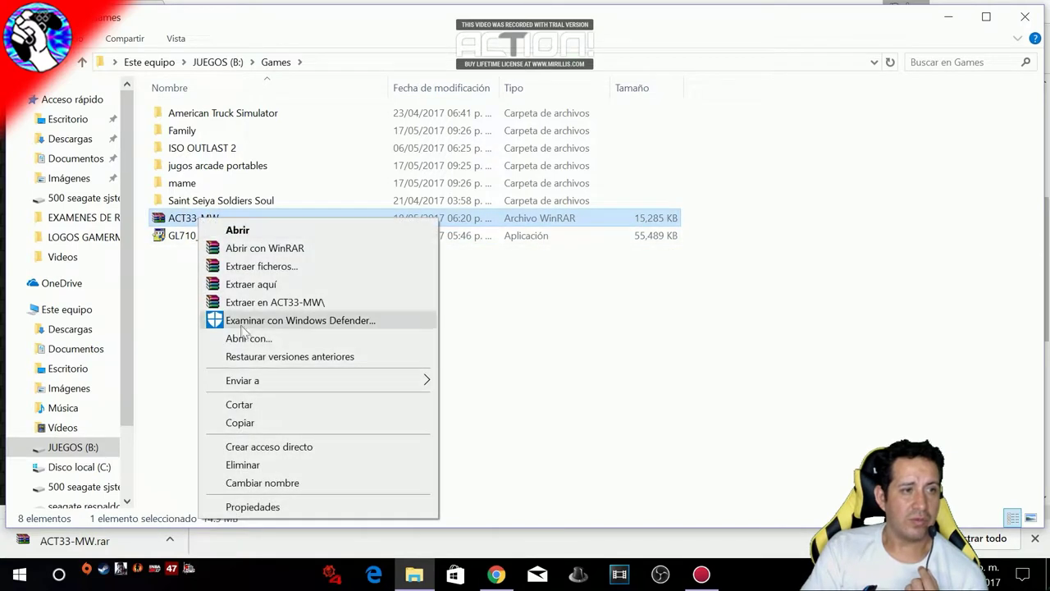
left_click(263, 282)
right_click(426, 244)
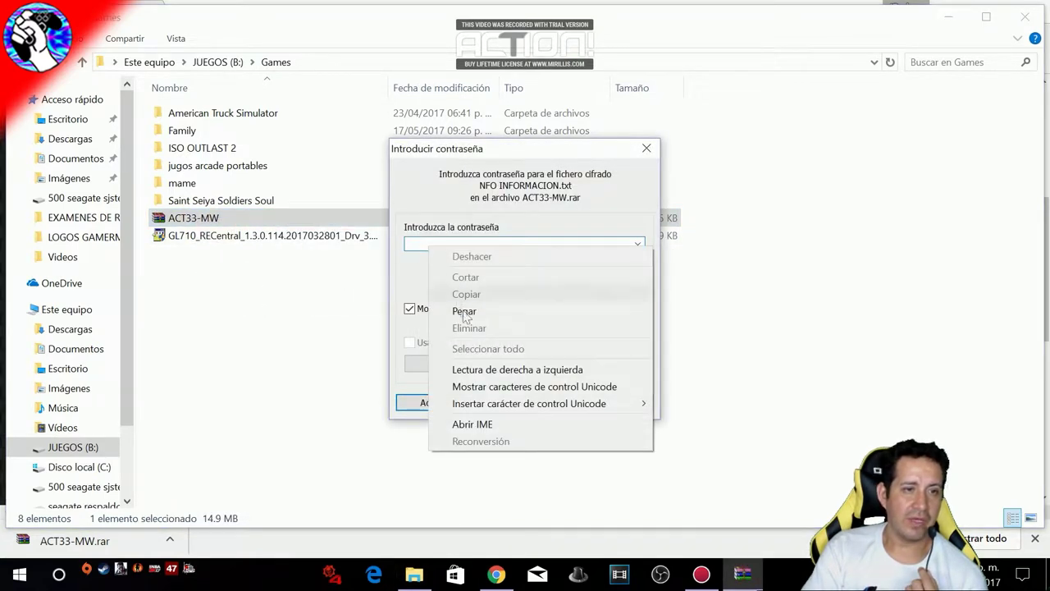
left_click(464, 307)
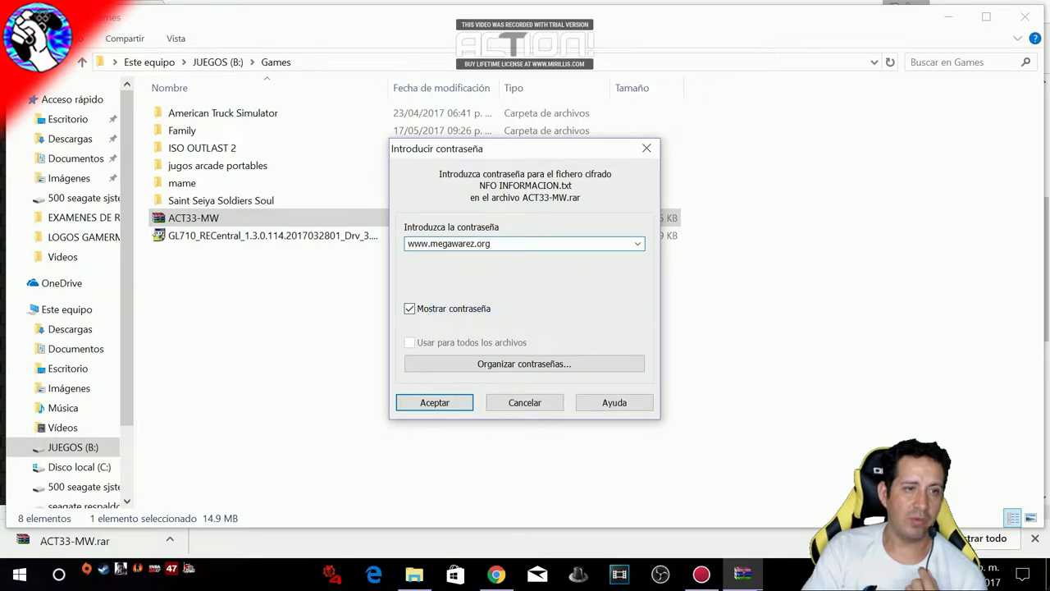
left_click(431, 405)
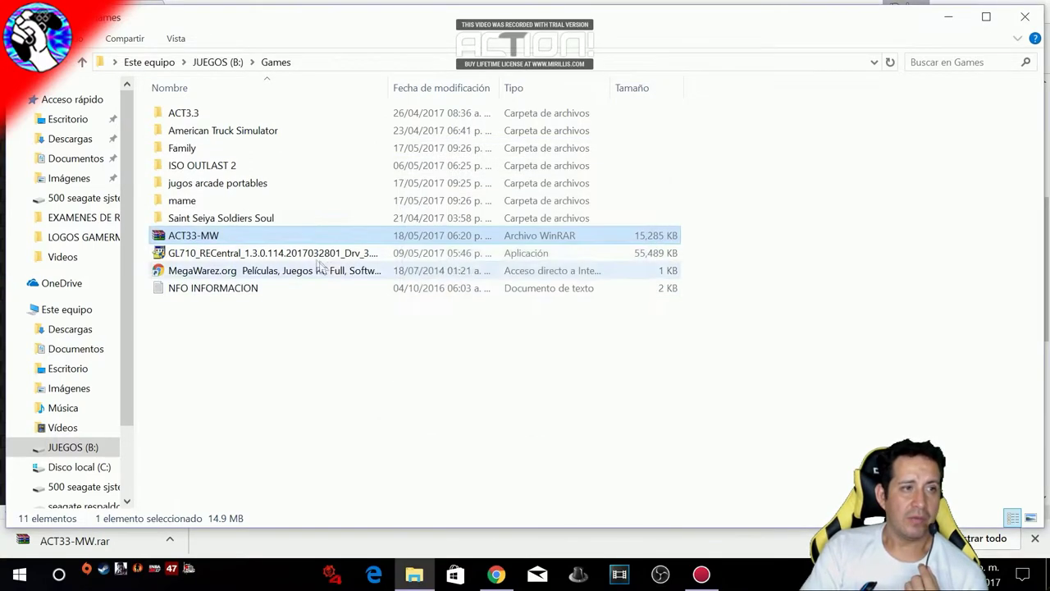
Launch Programa from the ACT3.3 folder and install Windows KMS Activator Ultimate 2017 v3.3 with the default settings.
double_click(186, 114)
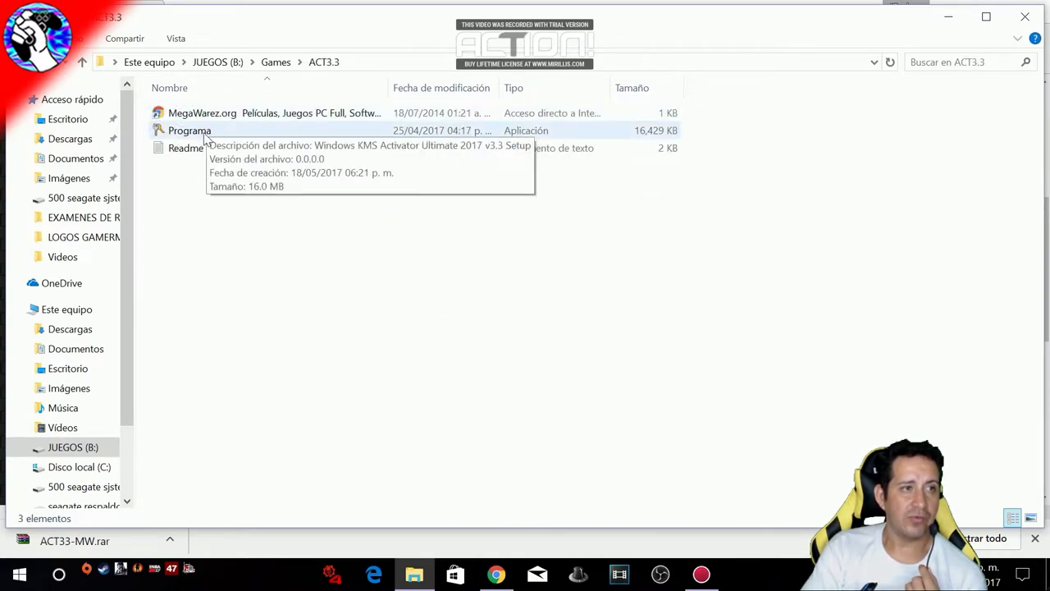
right_click(203, 137)
left_click(262, 163)
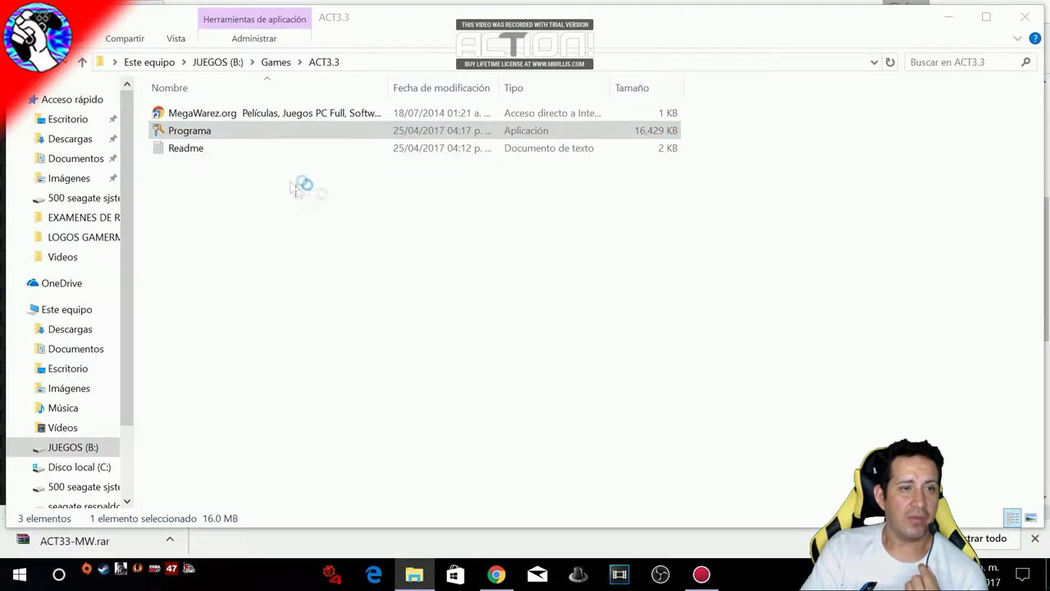
left_click(620, 419)
left_click(620, 416)
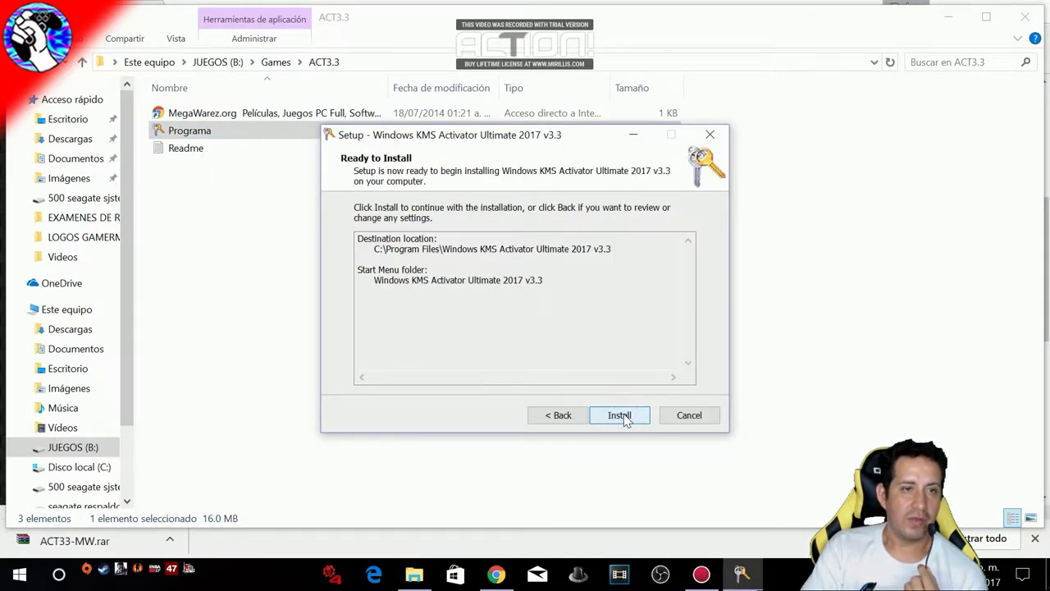
left_click(622, 416)
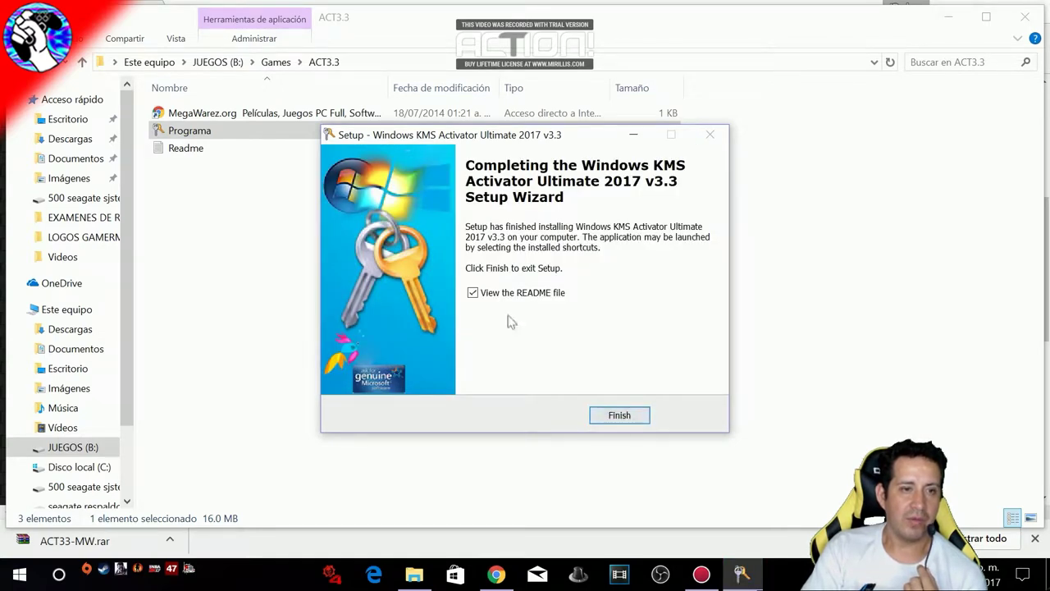
left_click(619, 419)
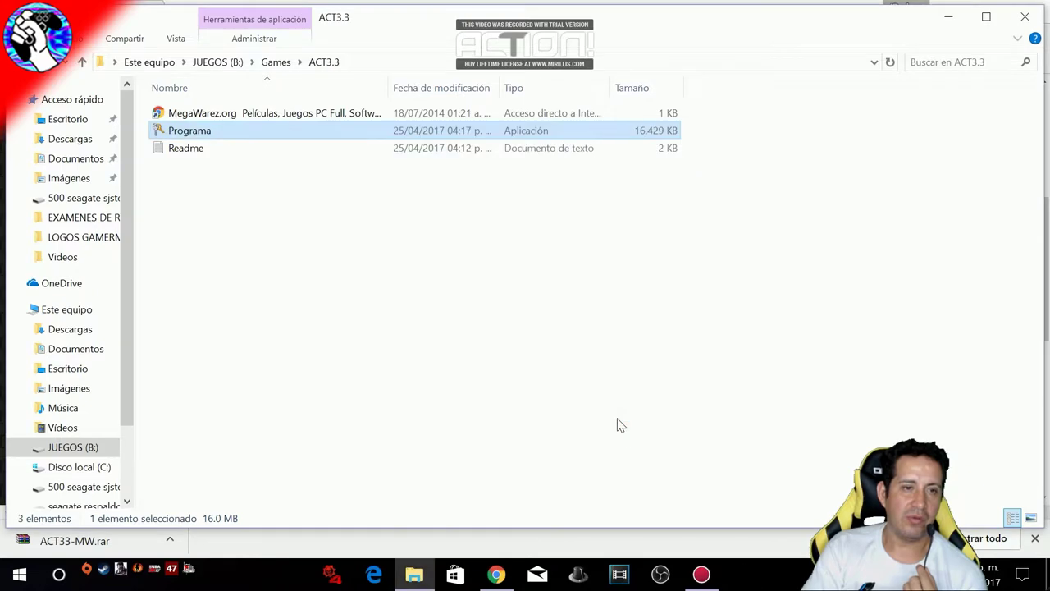
Minimize the folder window, close the browser, and run the Windows KMS Activator Ultimate 2017 v3.3 desktop shortcut as administrator.
left_click(948, 23)
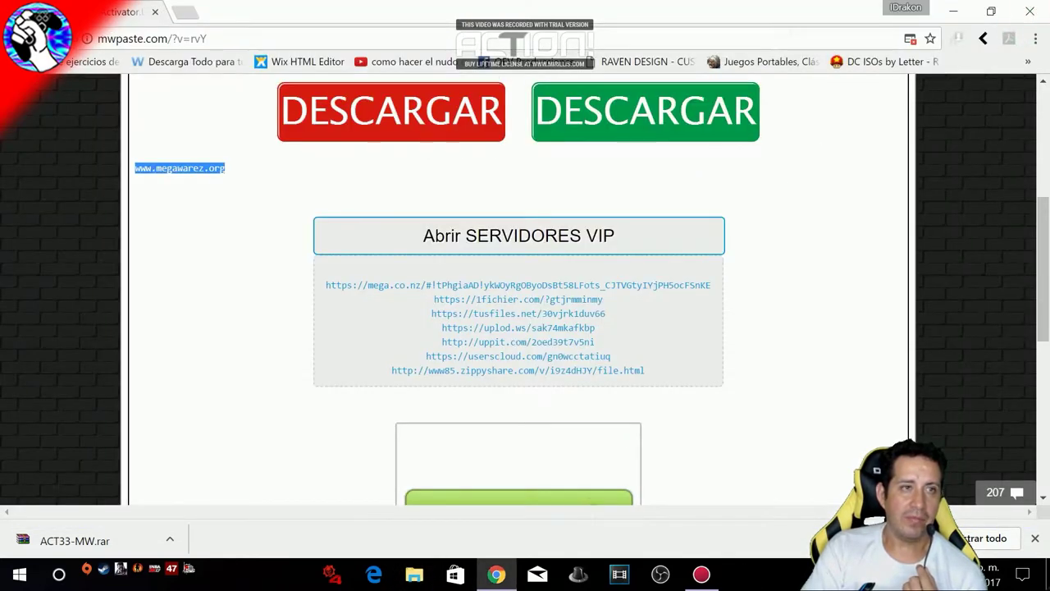
left_click(1027, 12)
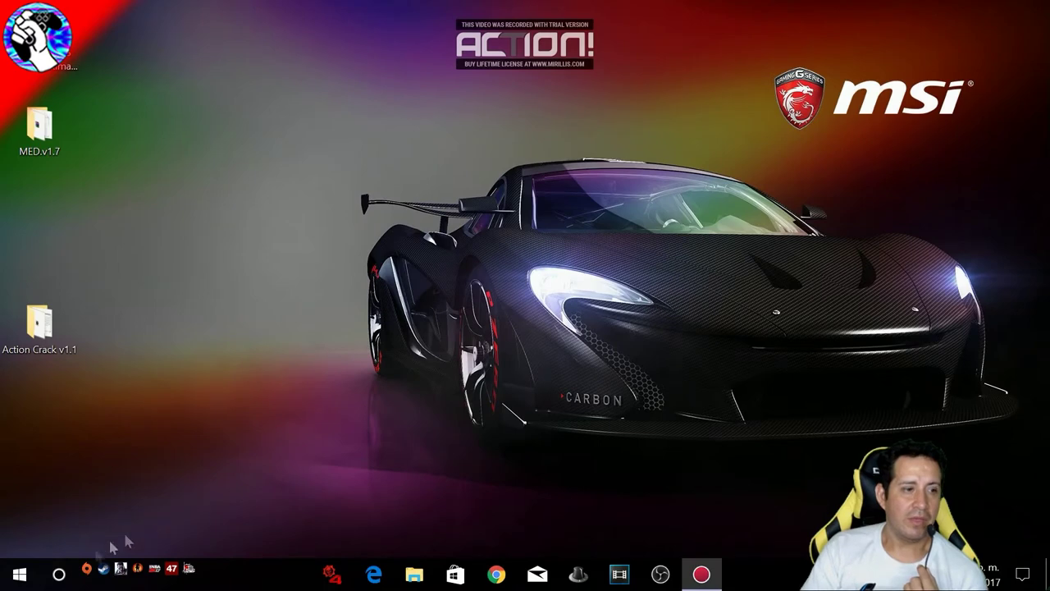
left_click(51, 66)
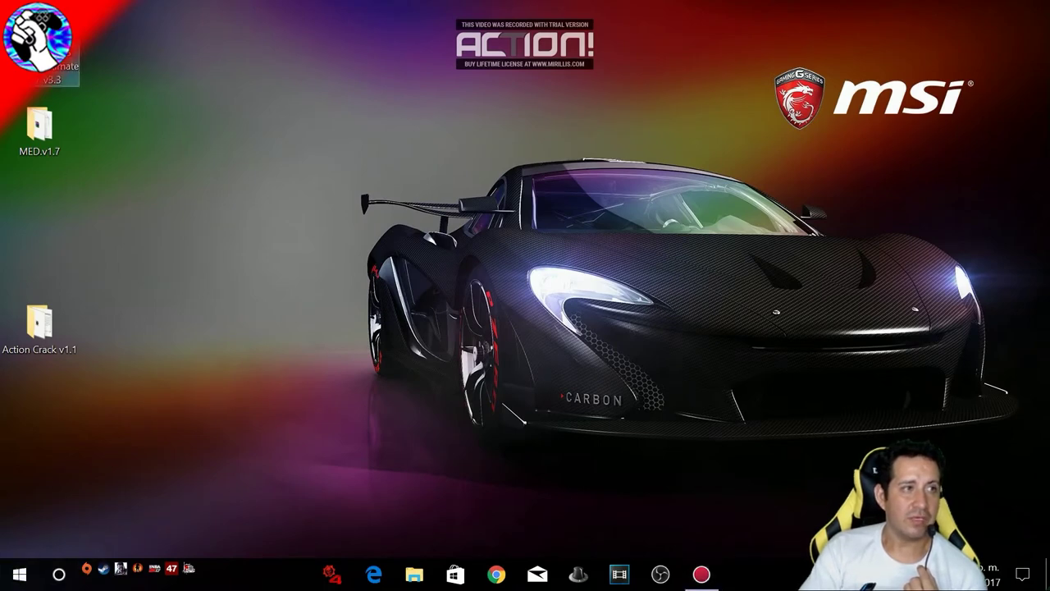
right_click(40, 33)
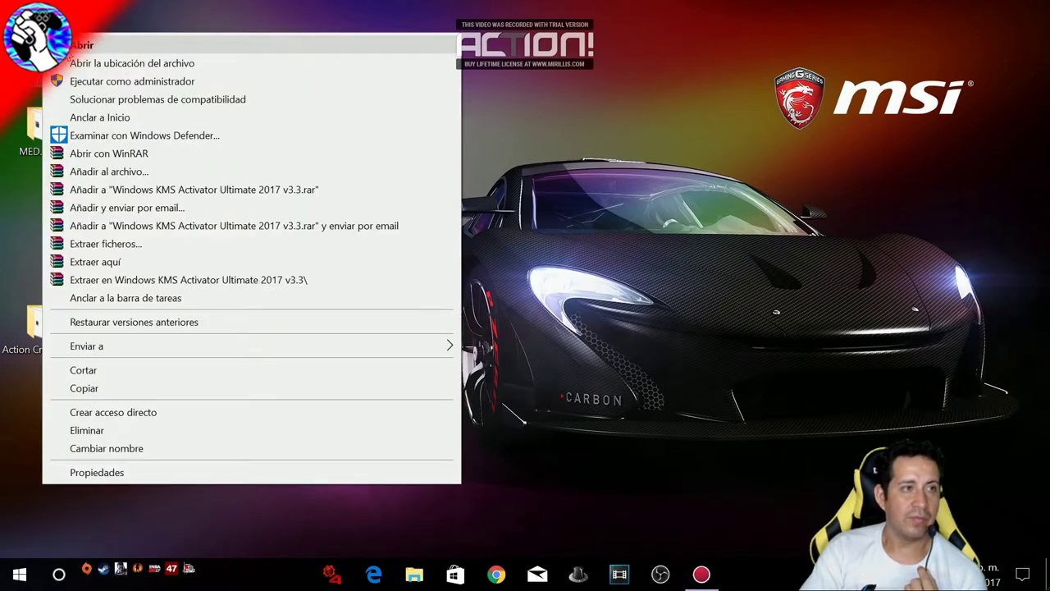
left_click(91, 78)
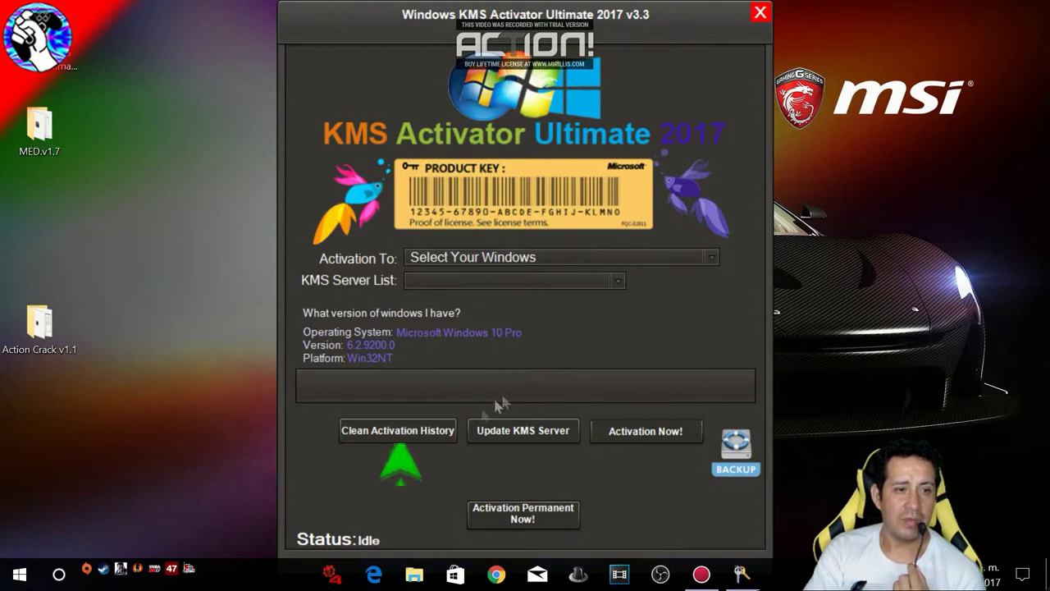
Clean the activation history and update the KMS server list.
left_click(395, 431)
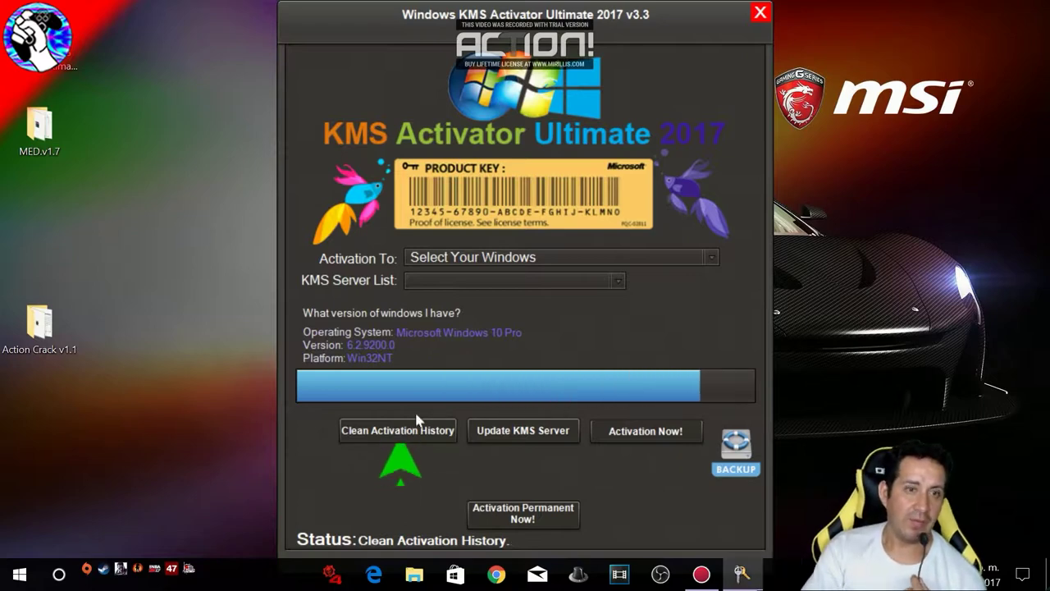
left_click(522, 438)
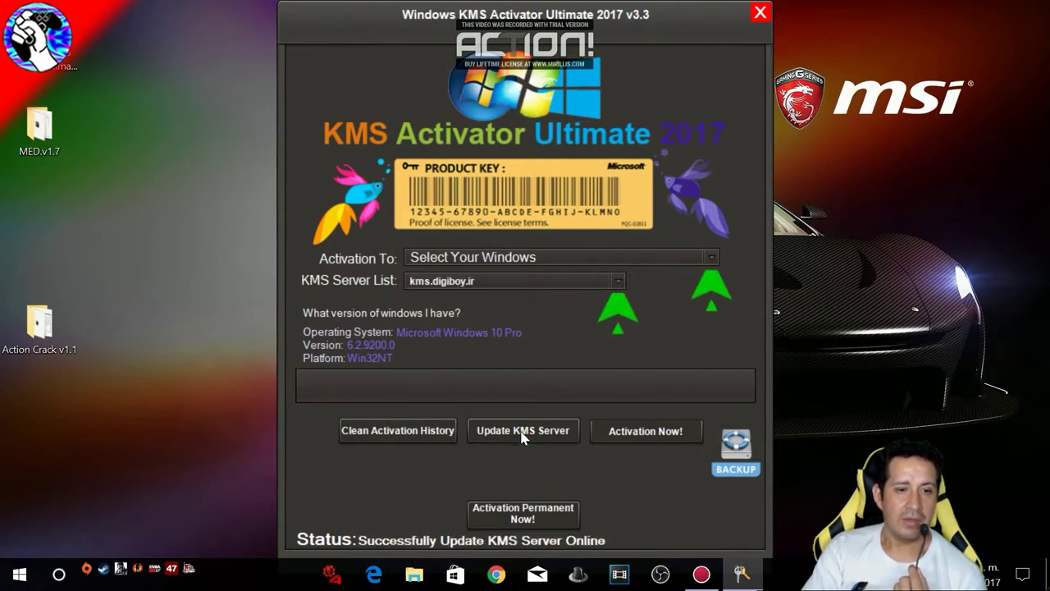
Reposition the activator window on the desktop and set the Windows edition for activation to Windows 10 Professional.
left_click(713, 259)
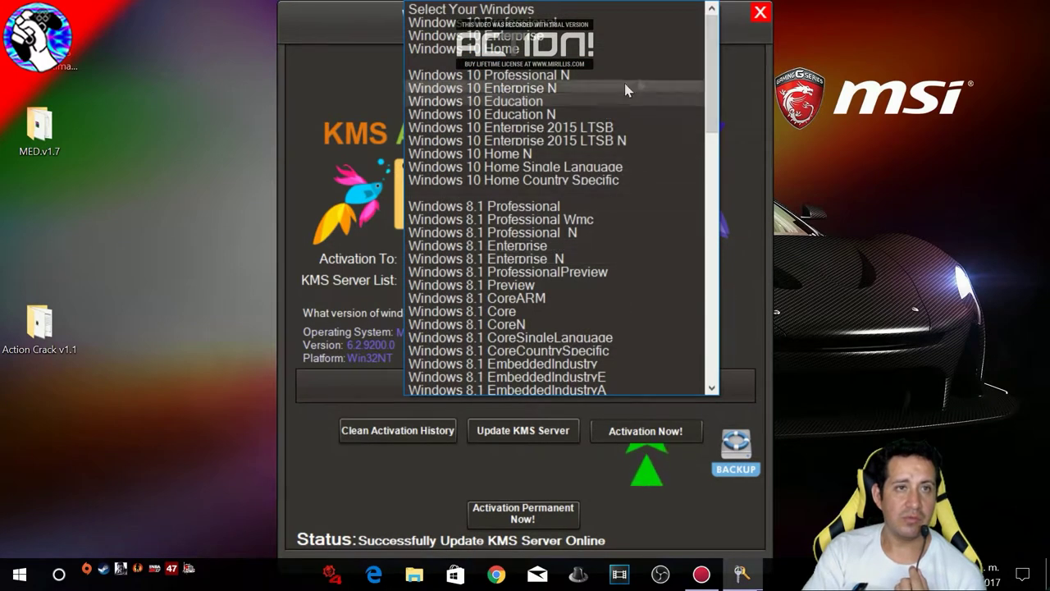
left_click(732, 14)
left_click_drag(722, 25, 702, 72)
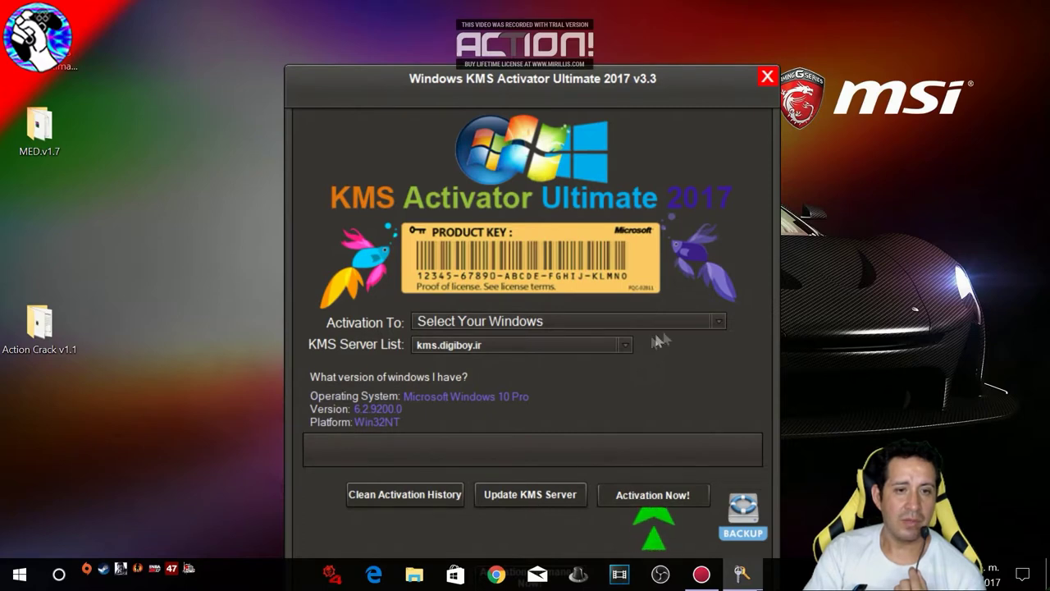
left_click(716, 320)
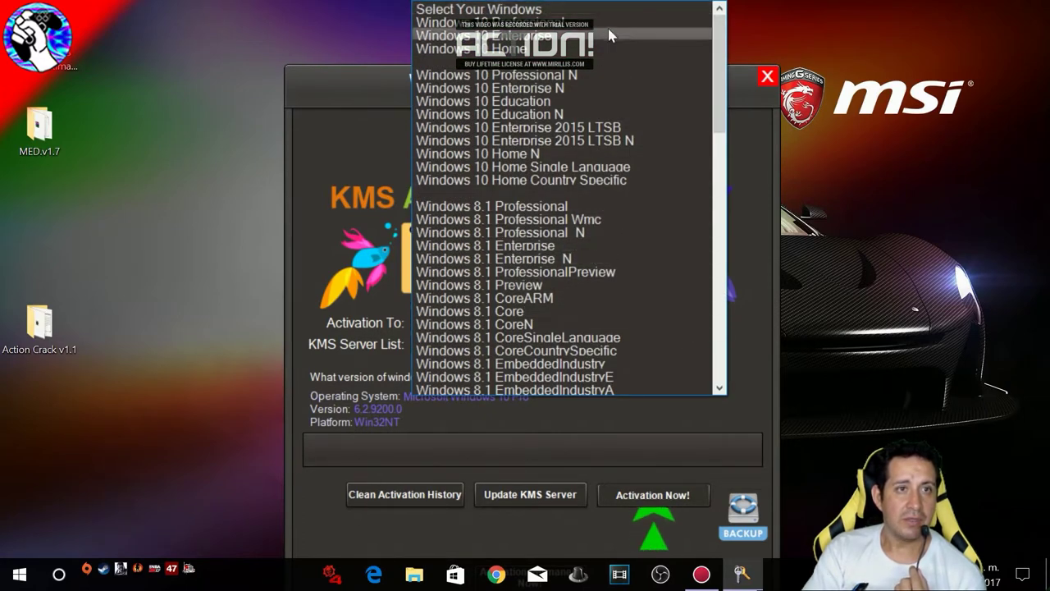
left_click(738, 95)
left_click_drag(653, 78, 405, 45)
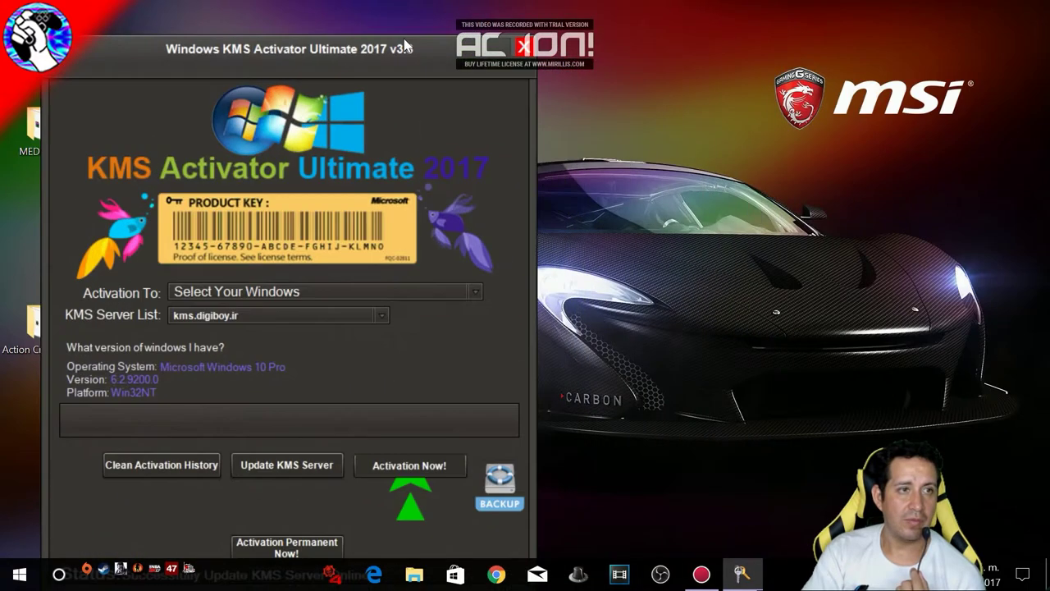
left_click(474, 293)
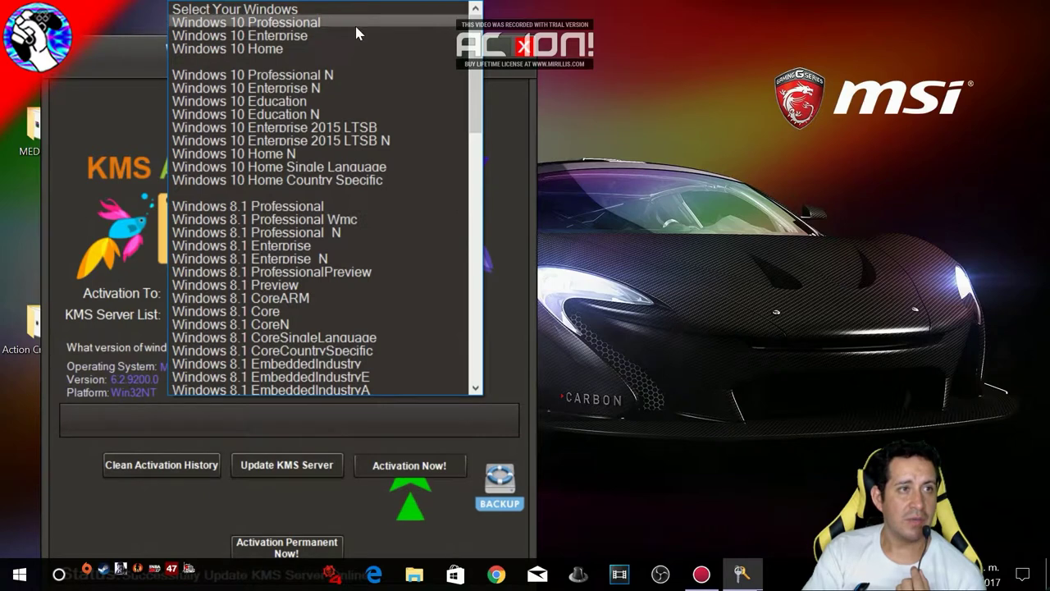
left_click(356, 31)
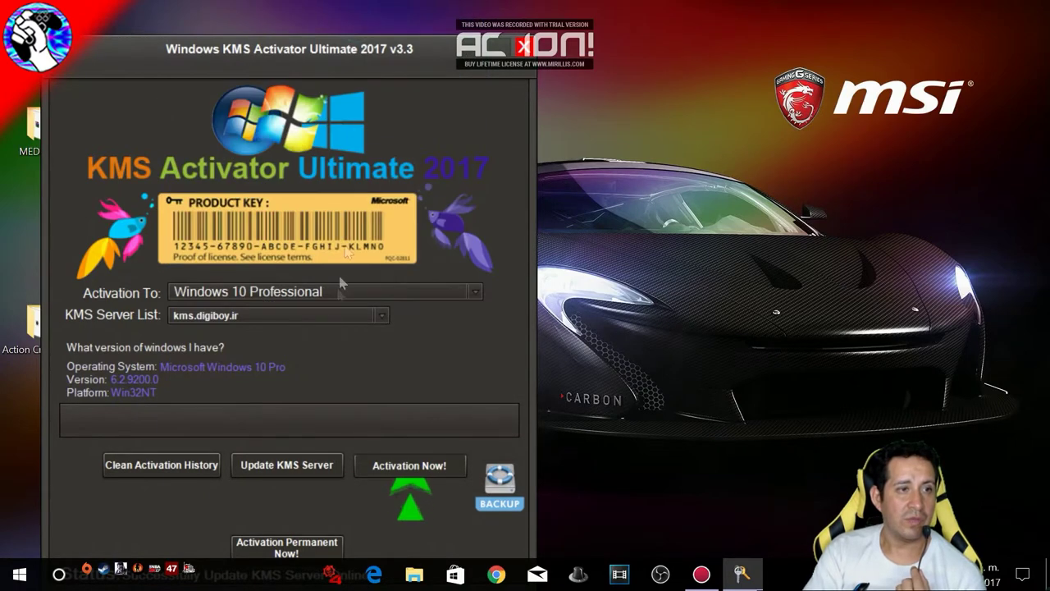
Check the KMS server list, keep kms.digiboy.ir, run the activation for Windows 10 Professional, and reposition the activator window.
left_click(380, 317)
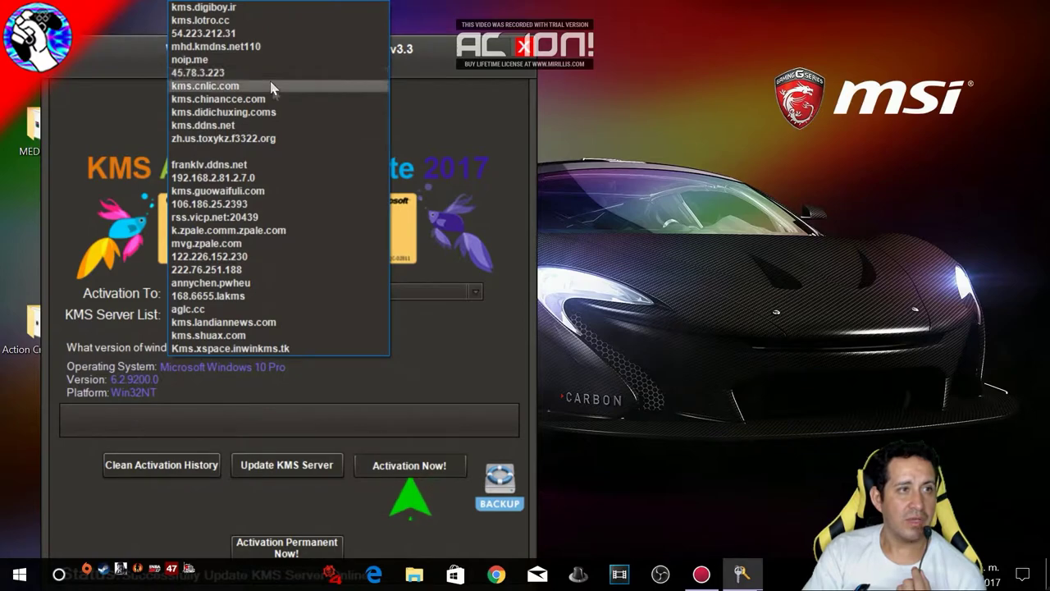
left_click(443, 345)
left_click(410, 470)
left_click_drag(386, 72, 466, 12)
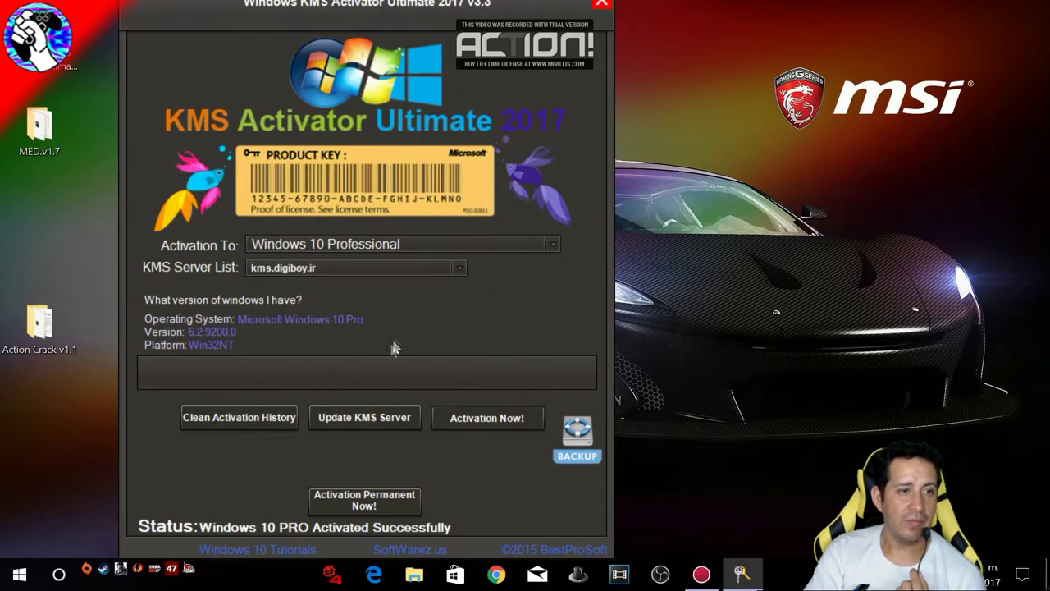
Launch Excel 2013, maximize its start screen to check that it opens, and minimize it.
left_click(20, 574)
left_click(454, 399)
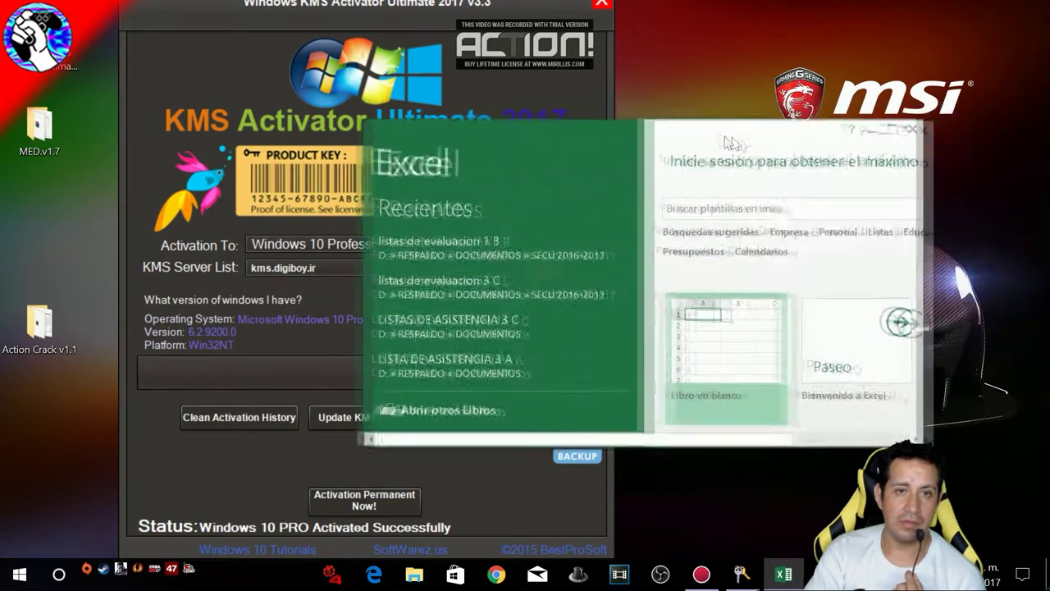
left_click(856, 127)
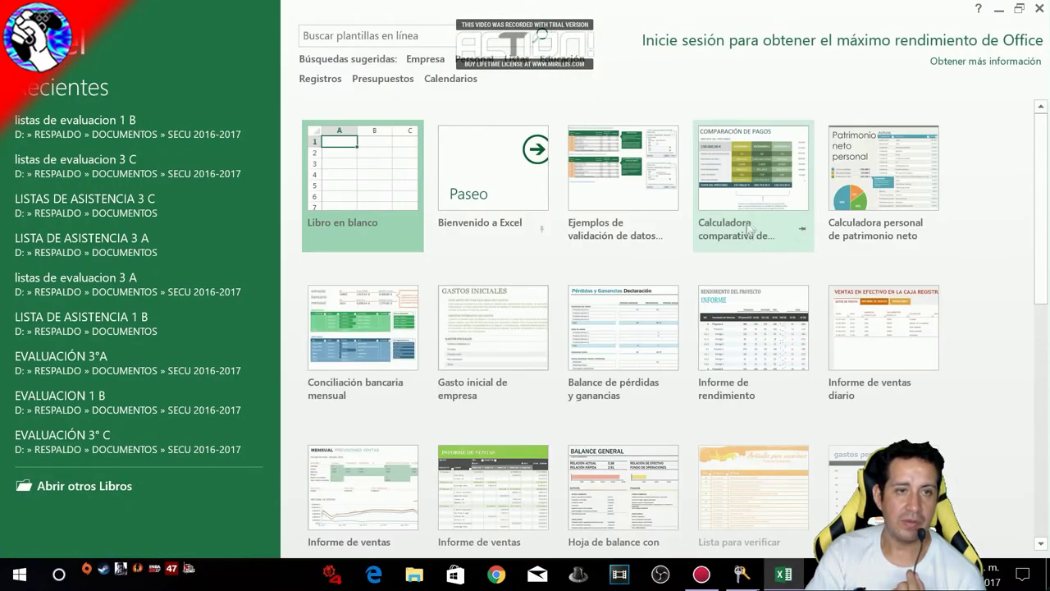
left_click(999, 10)
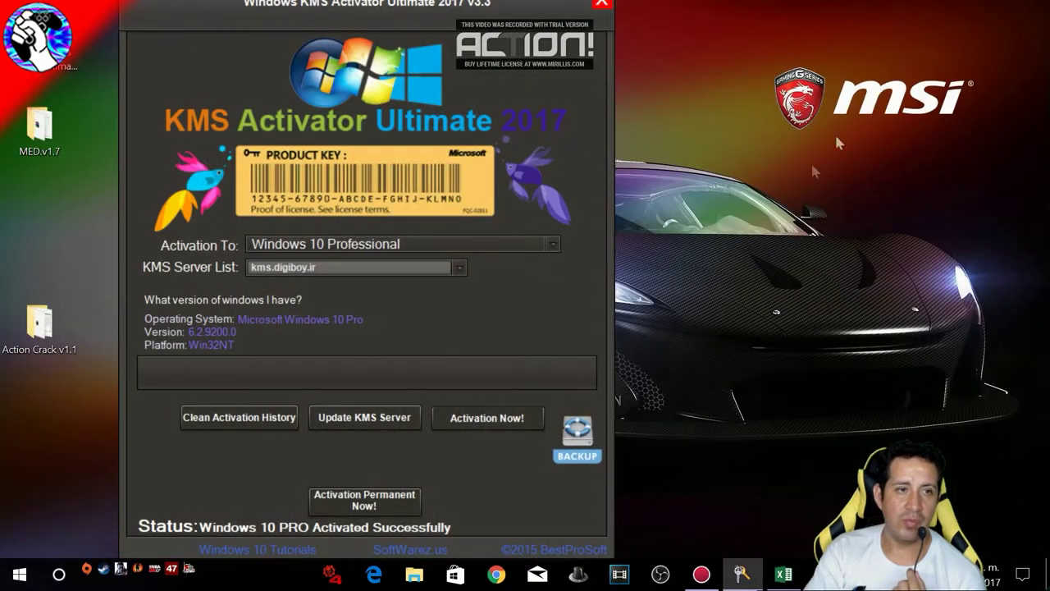
Review the full list of Windows editions available for activation and close it without changing the selection.
left_click(550, 246)
scroll(480, 281, "down", 10)
scroll(485, 292, "down", 6)
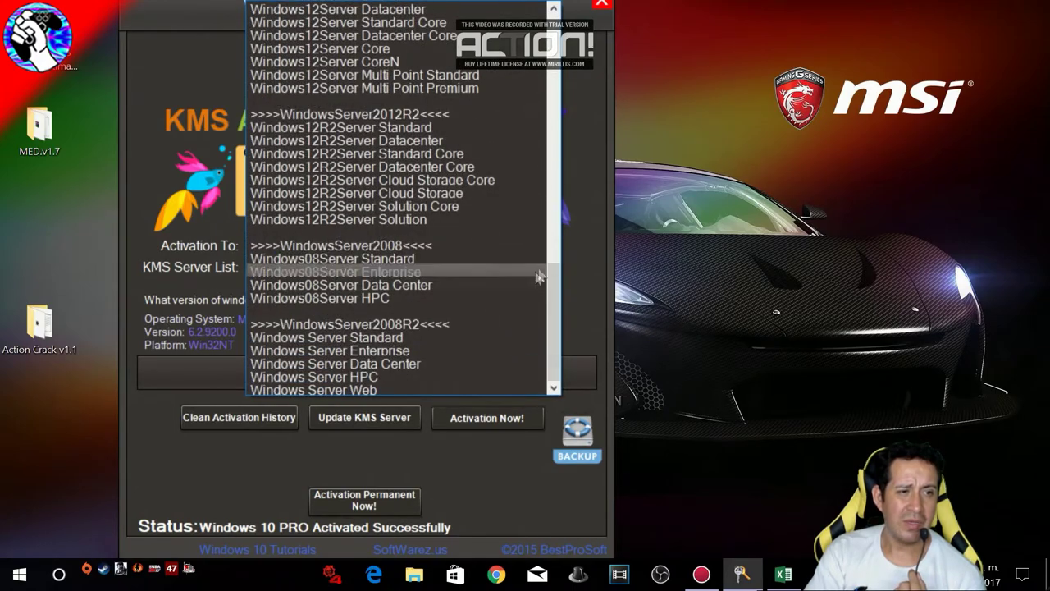
left_click_drag(551, 303, 563, 47)
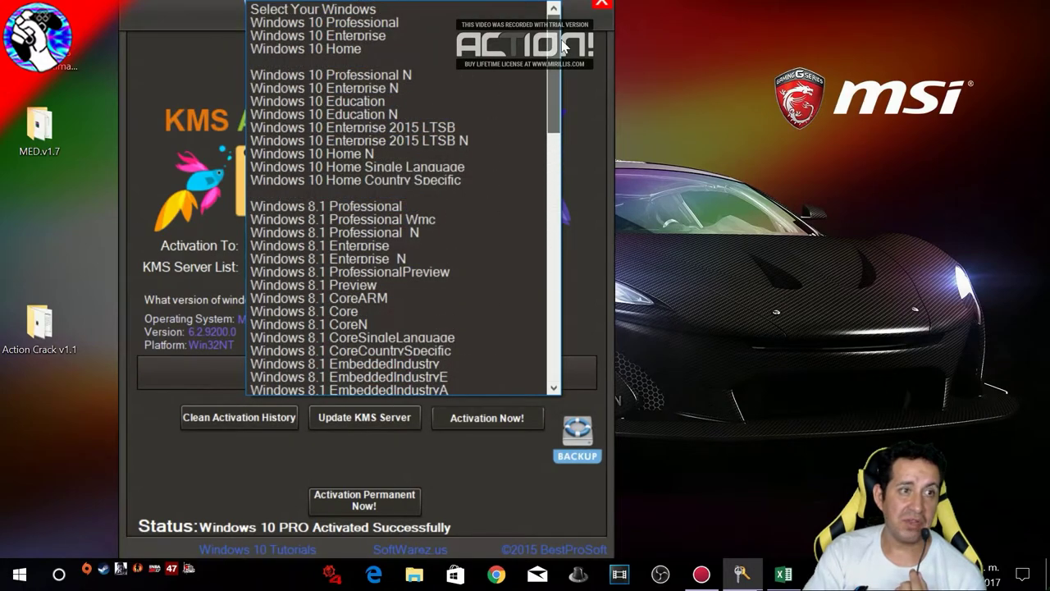
left_click(591, 184)
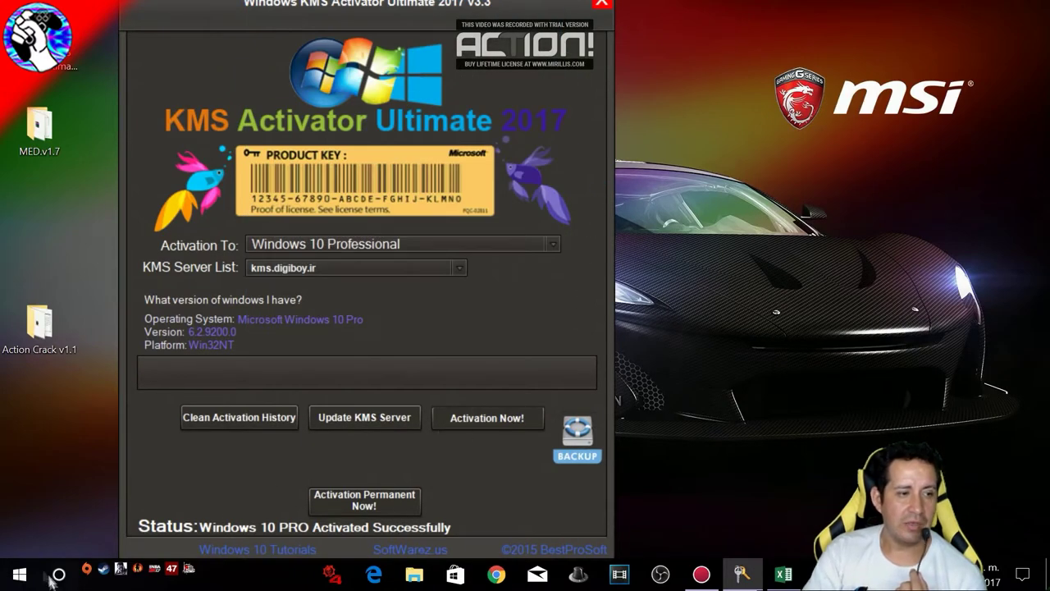
left_click(17, 577)
right_click(20, 578)
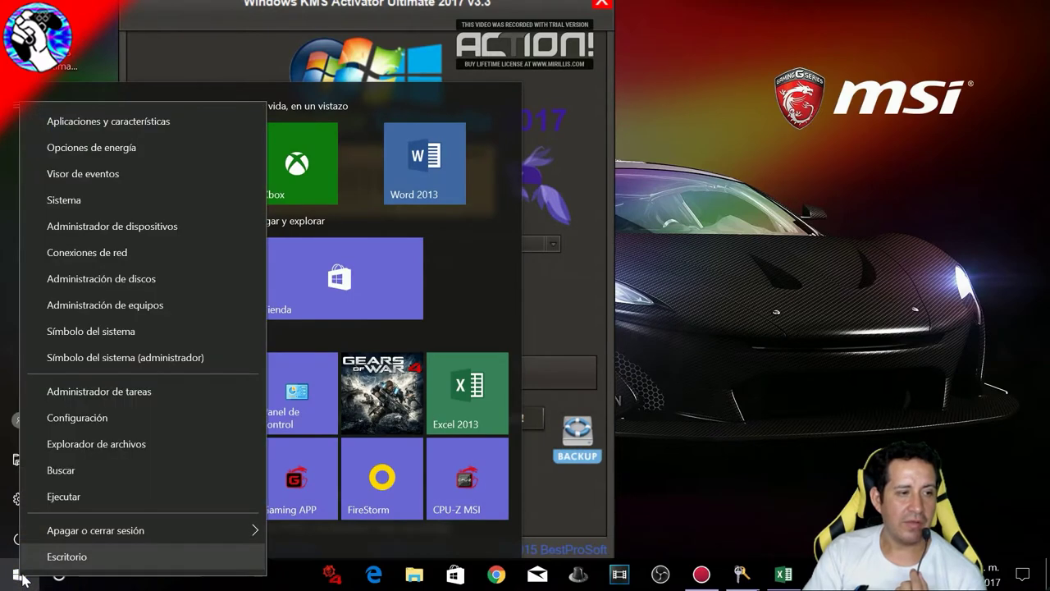
left_click(756, 351)
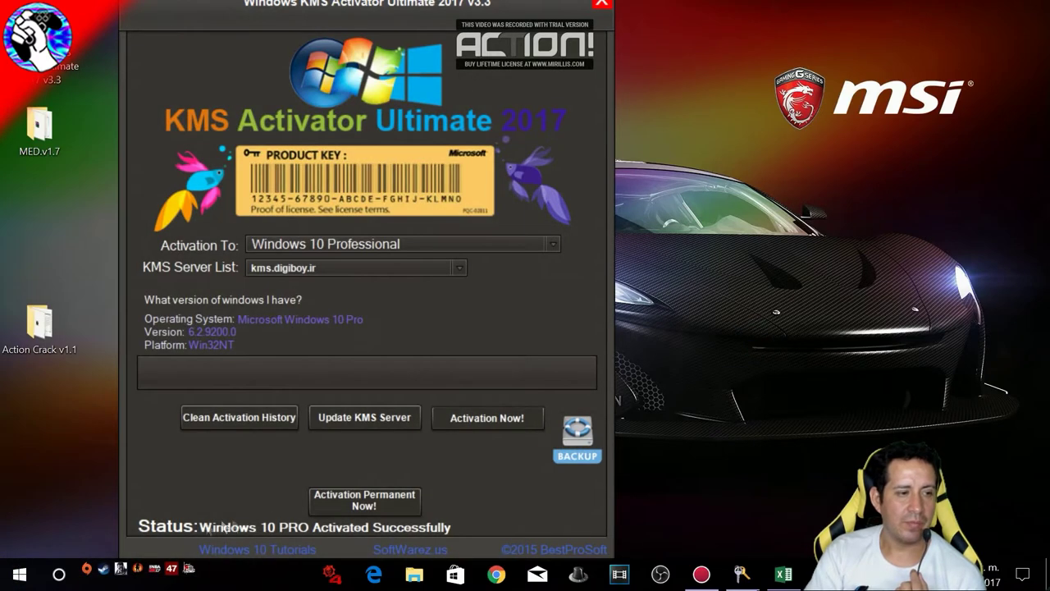
Open the Windows system information page, examine the edition and activation details, and close the settings window.
right_click(19, 577)
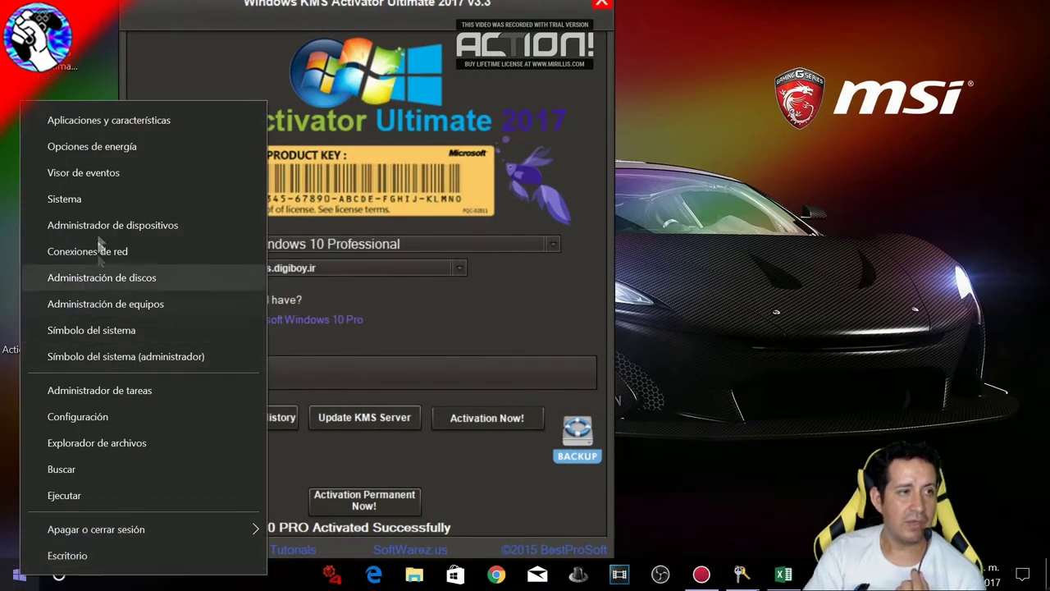
left_click(96, 201)
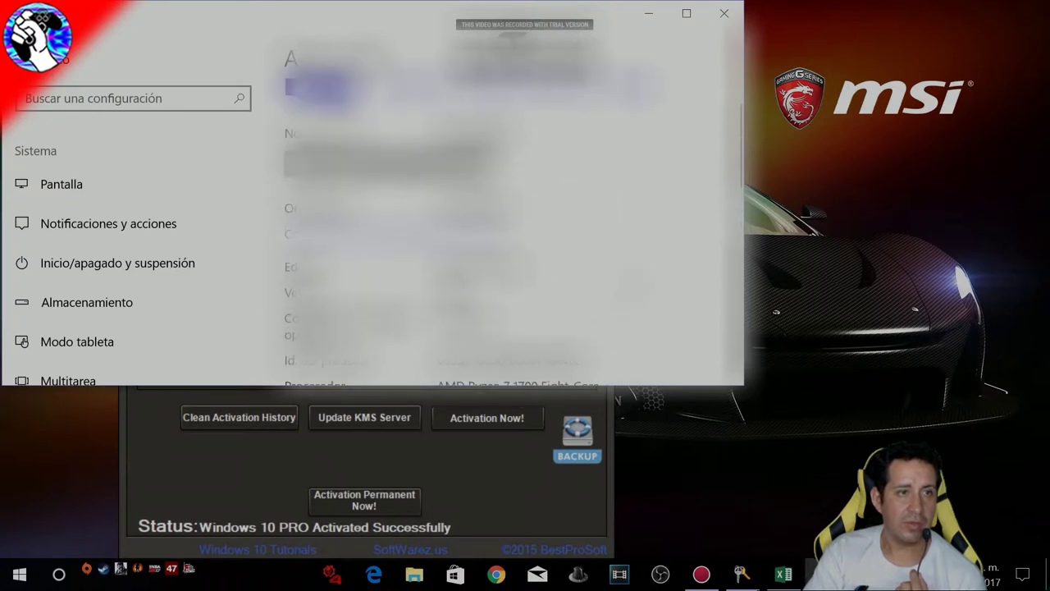
scroll(460, 246, "down", 5)
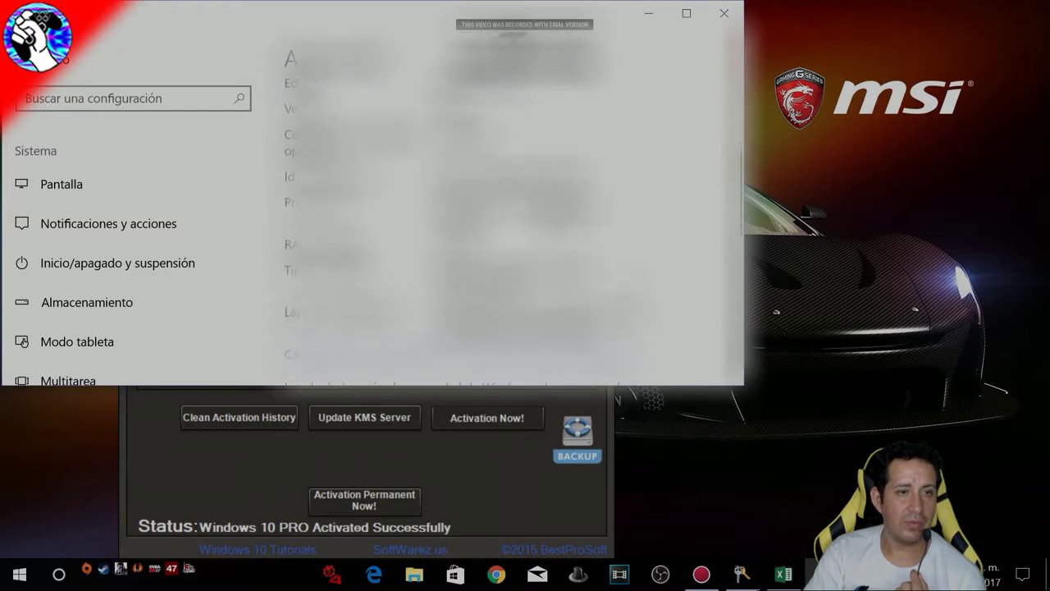
scroll(492, 222, "down", 1)
scroll(508, 221, "down", 5)
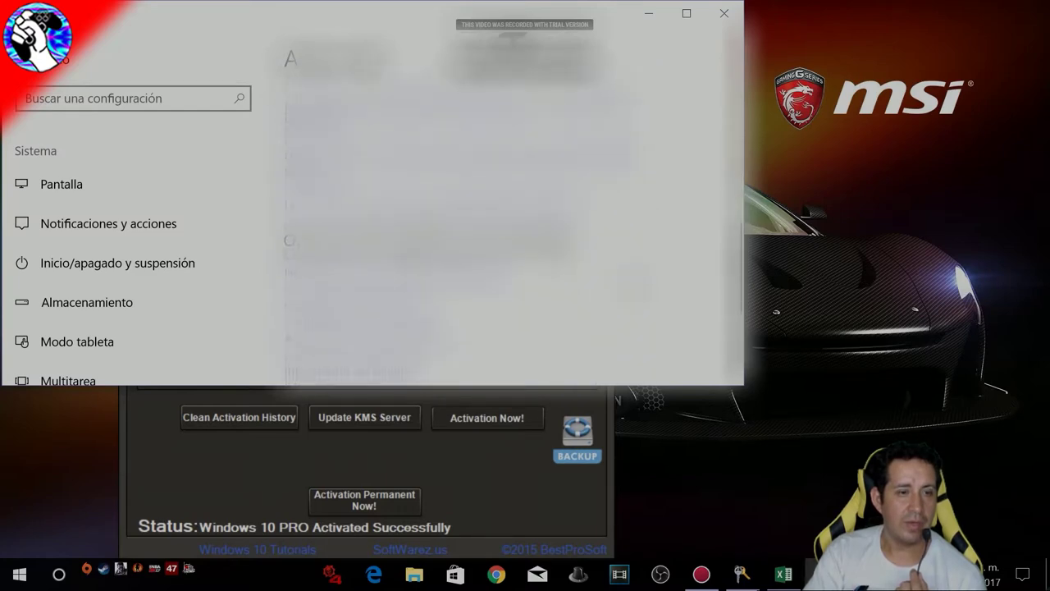
scroll(508, 222, "up", 5)
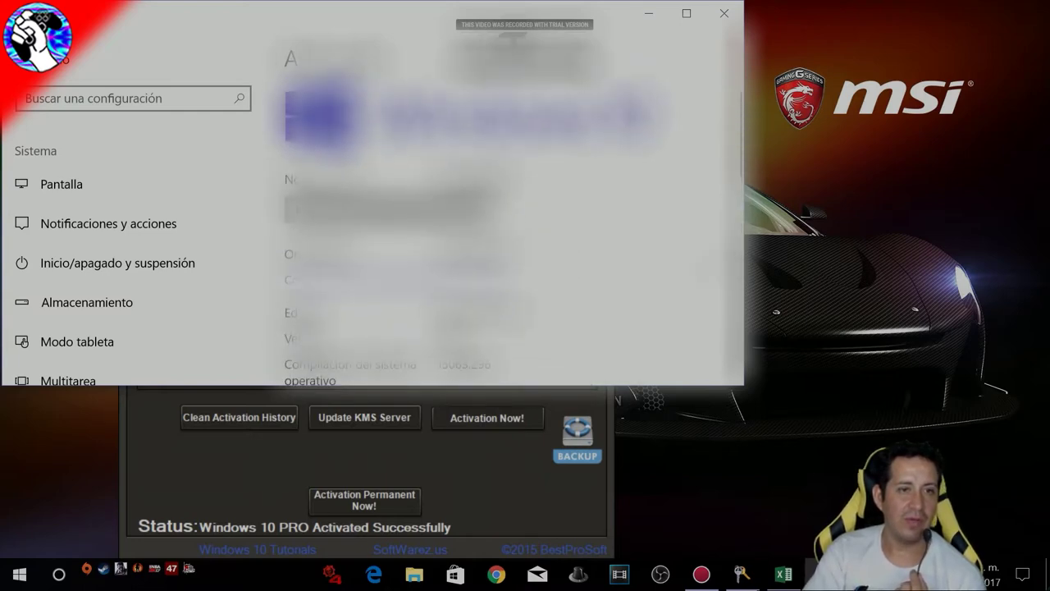
scroll(504, 221, "down", 3)
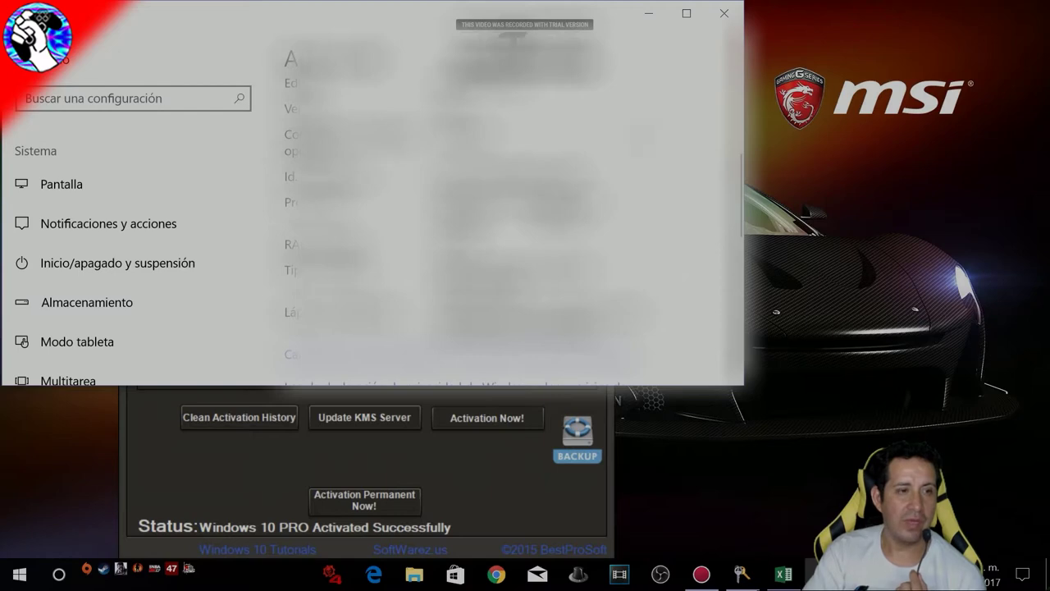
left_click(721, 13)
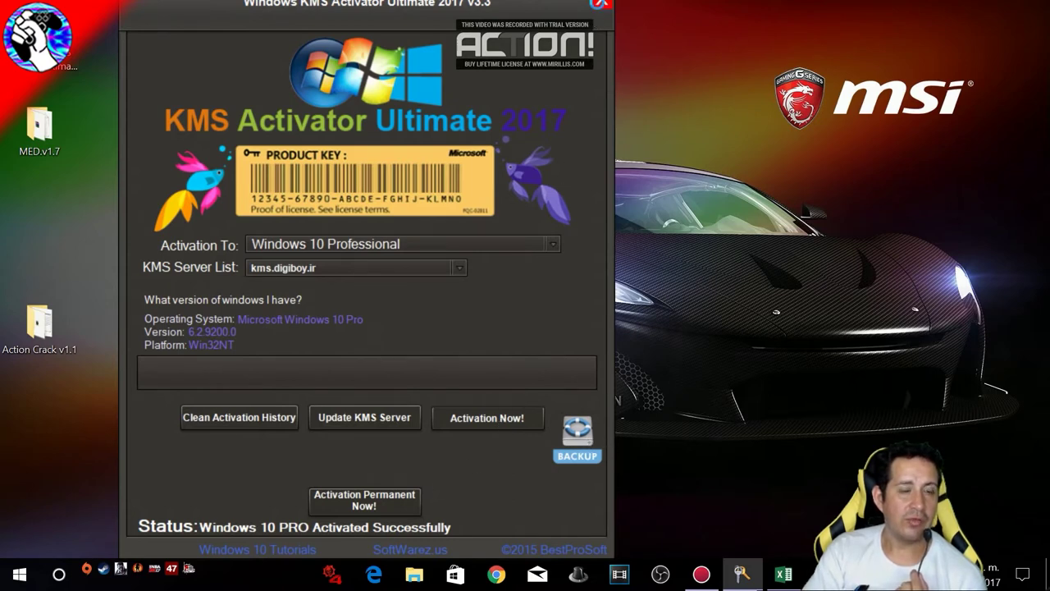
Reposition the activator window on the desktop and run the Windows 10 Professional activation again with the kms.digiboy.ir server.
left_click_drag(376, 13, 422, 104)
left_click_drag(539, 93, 468, 6)
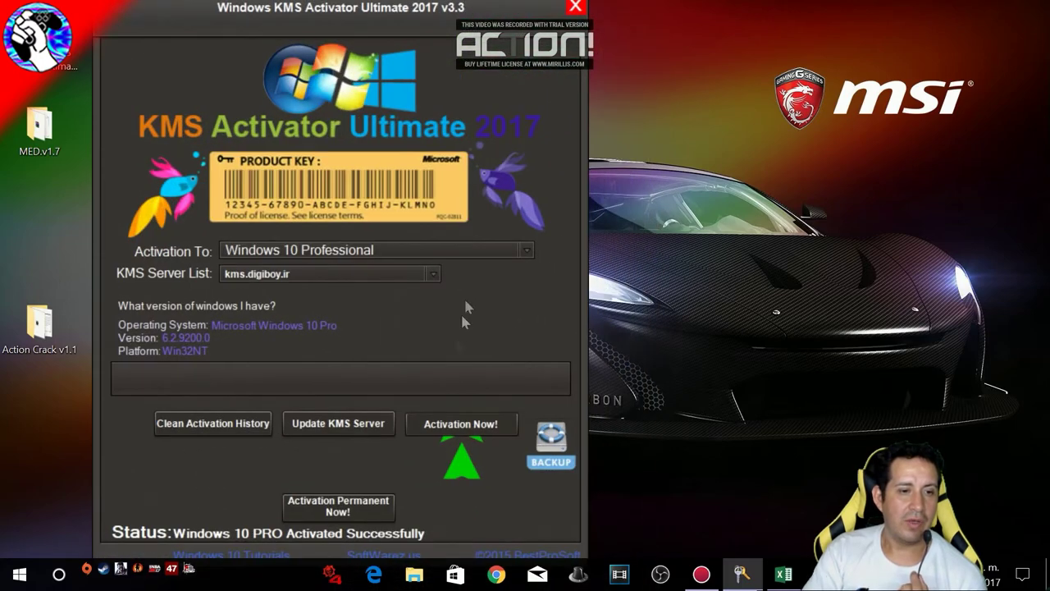
left_click(457, 424)
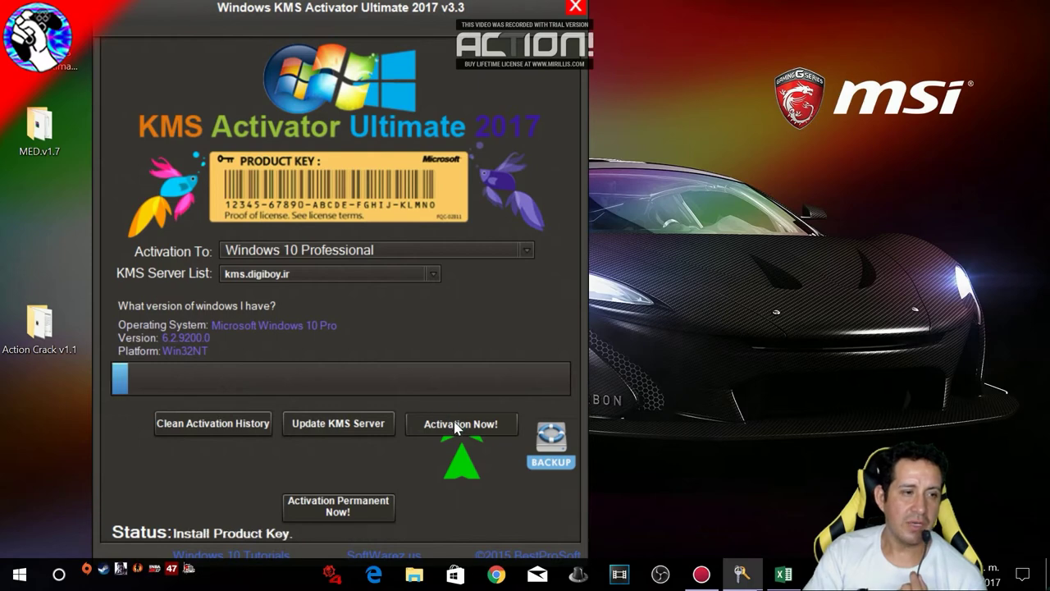